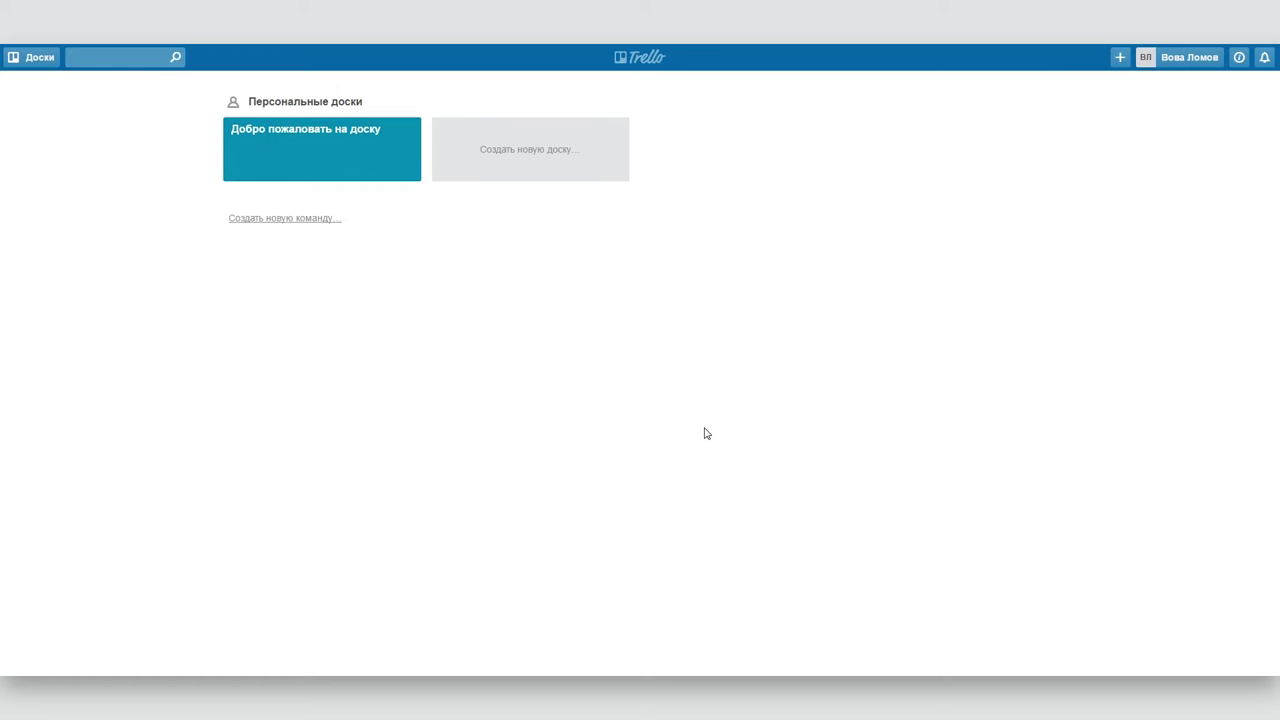
# - Open the welcome board, move its first card into Попробовал(а), and follow the magic card's 'Вдохновитесь!' link
pyautogui.click(289, 140)
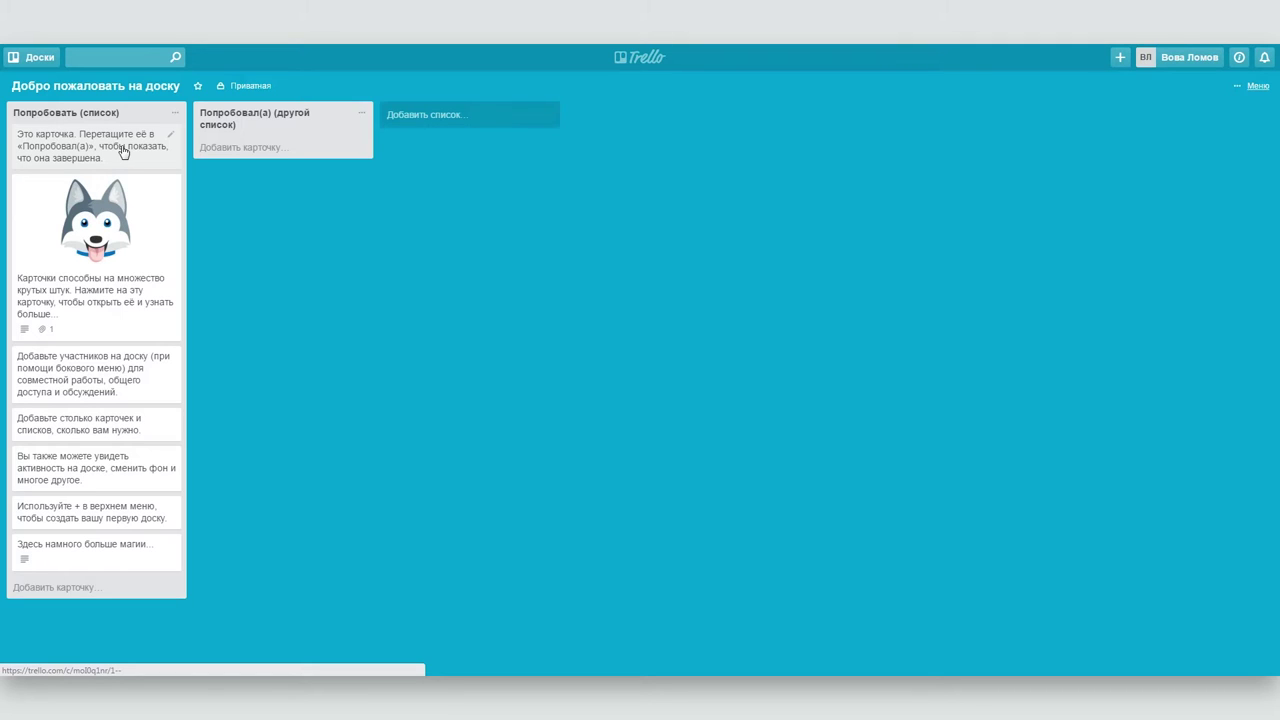
pyautogui.moveTo(126, 155); pyautogui.dragTo(318, 154)
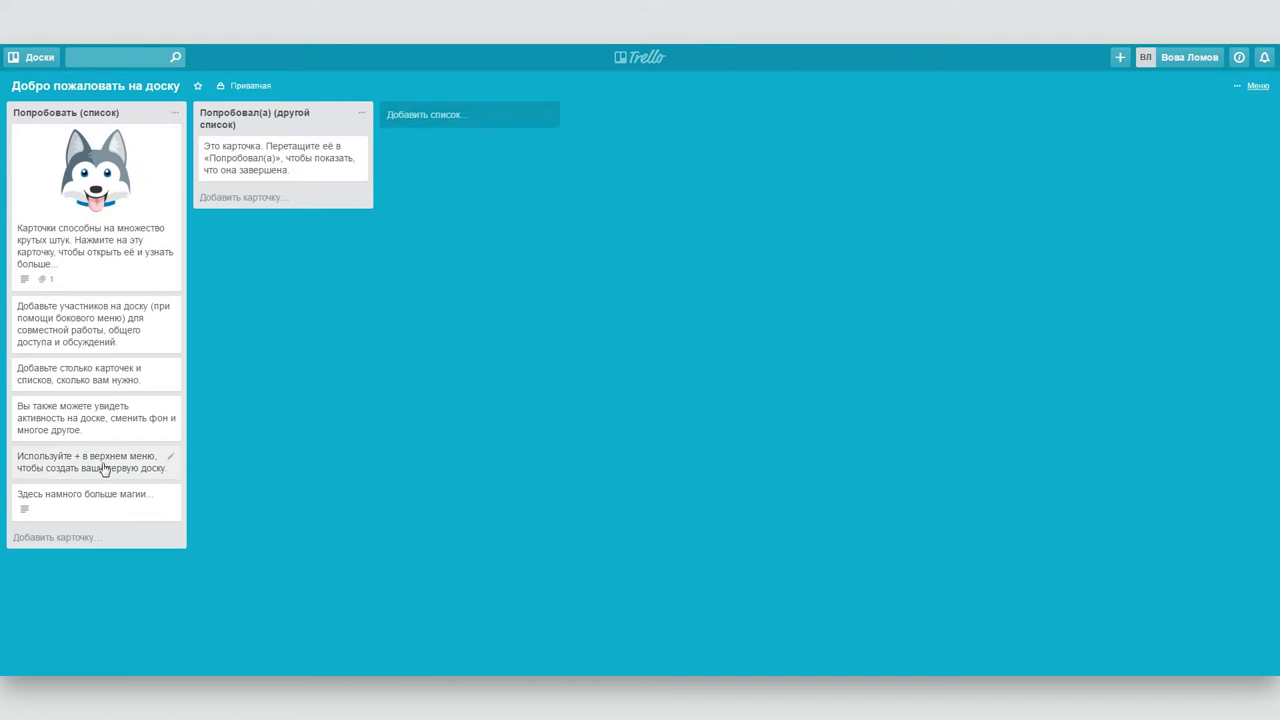
pyautogui.click(99, 497)
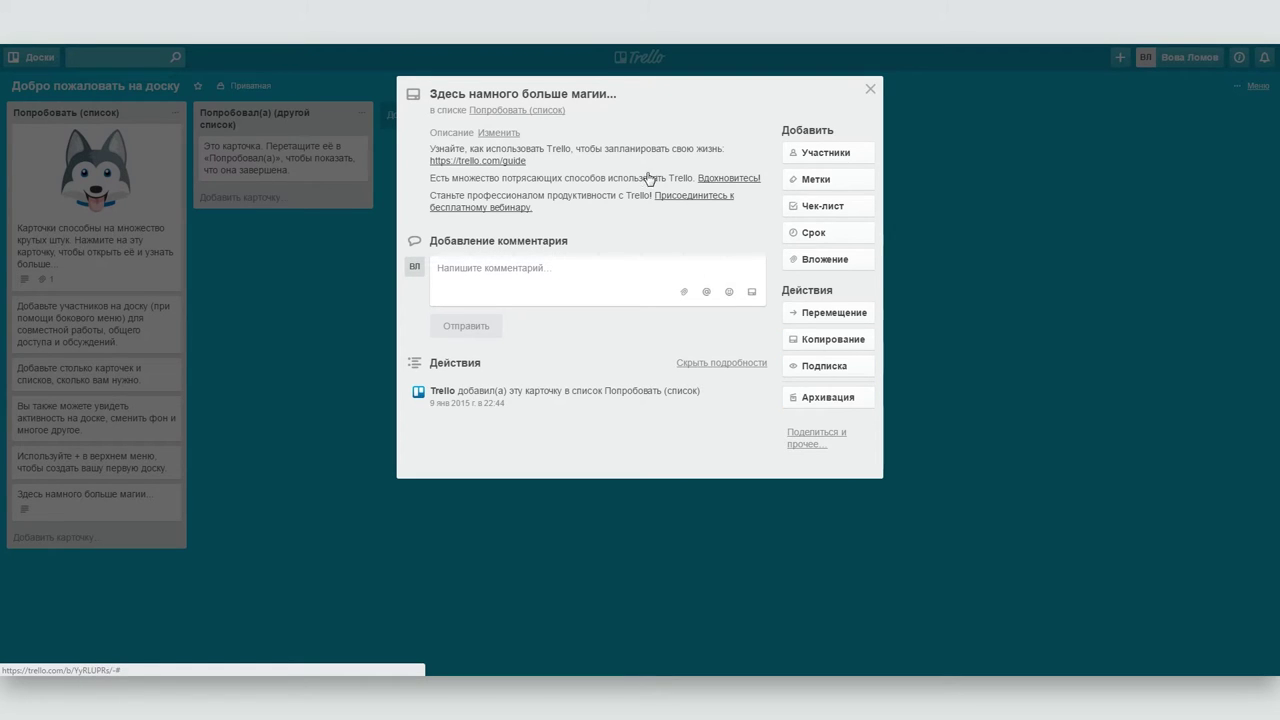
pyautogui.click(713, 181)
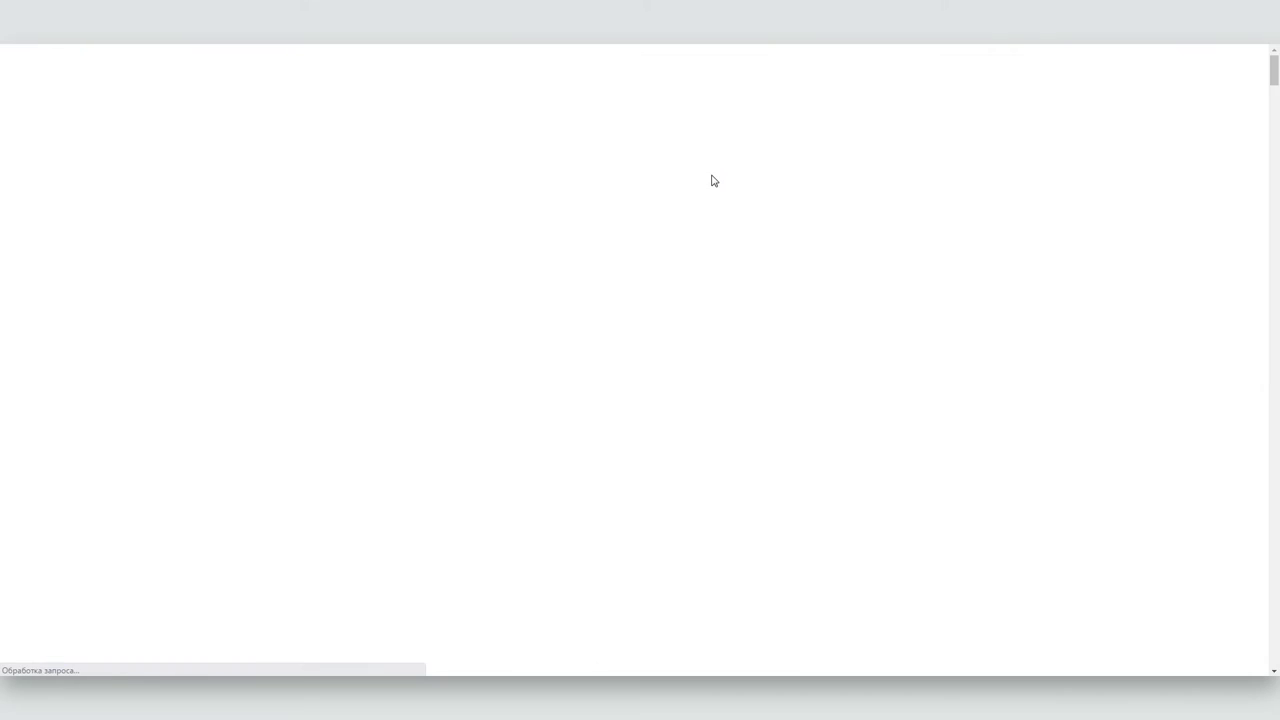
# - Look at the Bug Tracking example board, then return to the welcome board
pyautogui.scroll(-4, 713, 181)
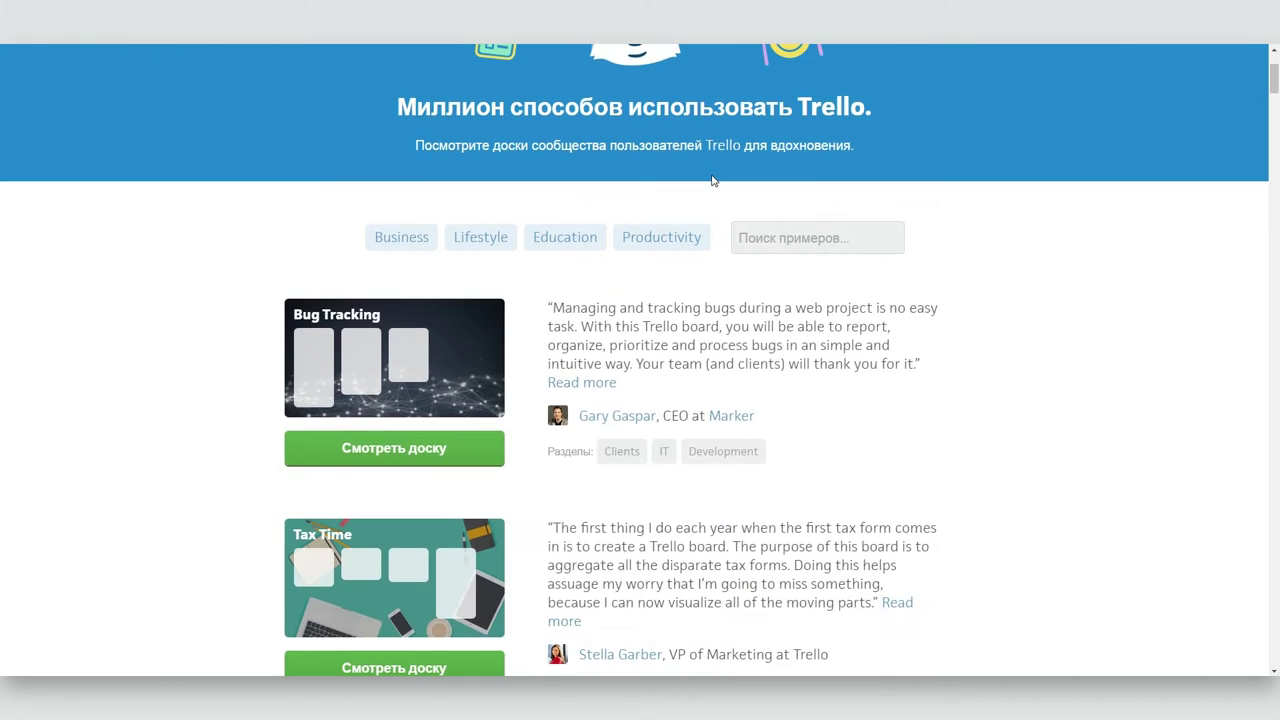
pyautogui.click(379, 164)
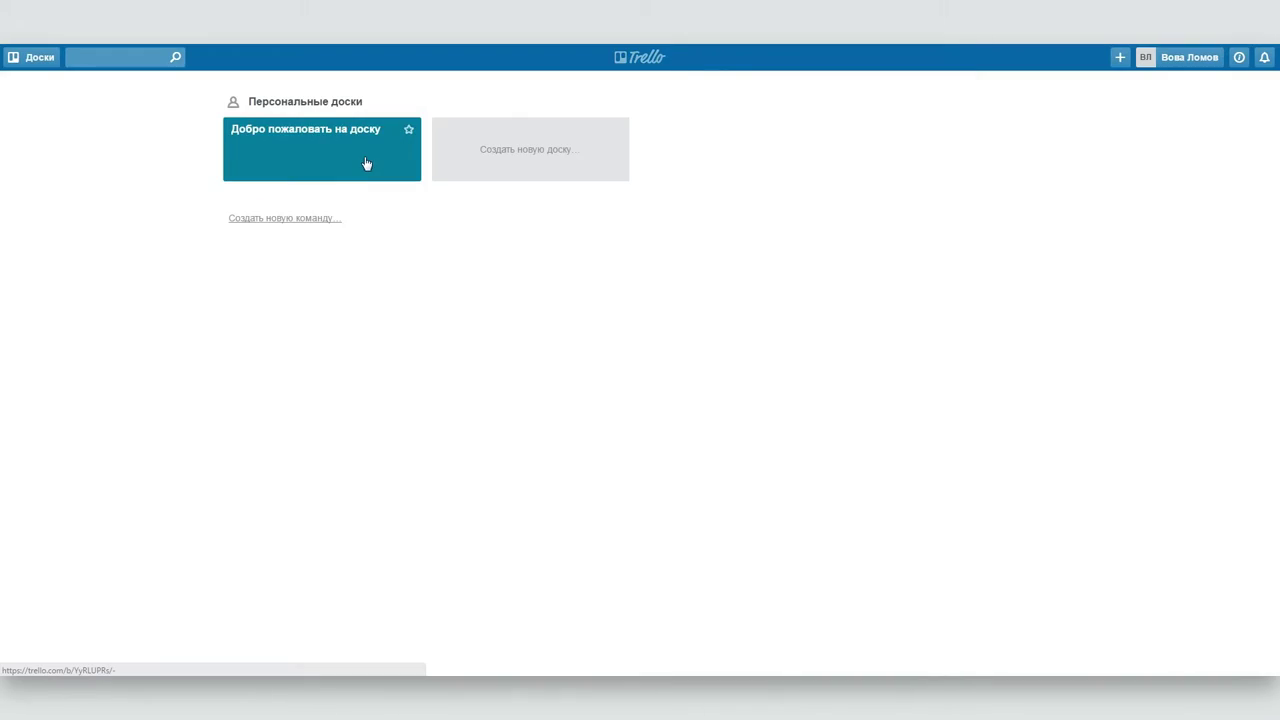
pyautogui.click(366, 163)
# - Close the welcome board through Menu > Ещё > Закрыть доску…
pyautogui.click(1256, 88)
pyautogui.click(1090, 277)
pyautogui.click(1085, 302)
pyautogui.click(1147, 418)
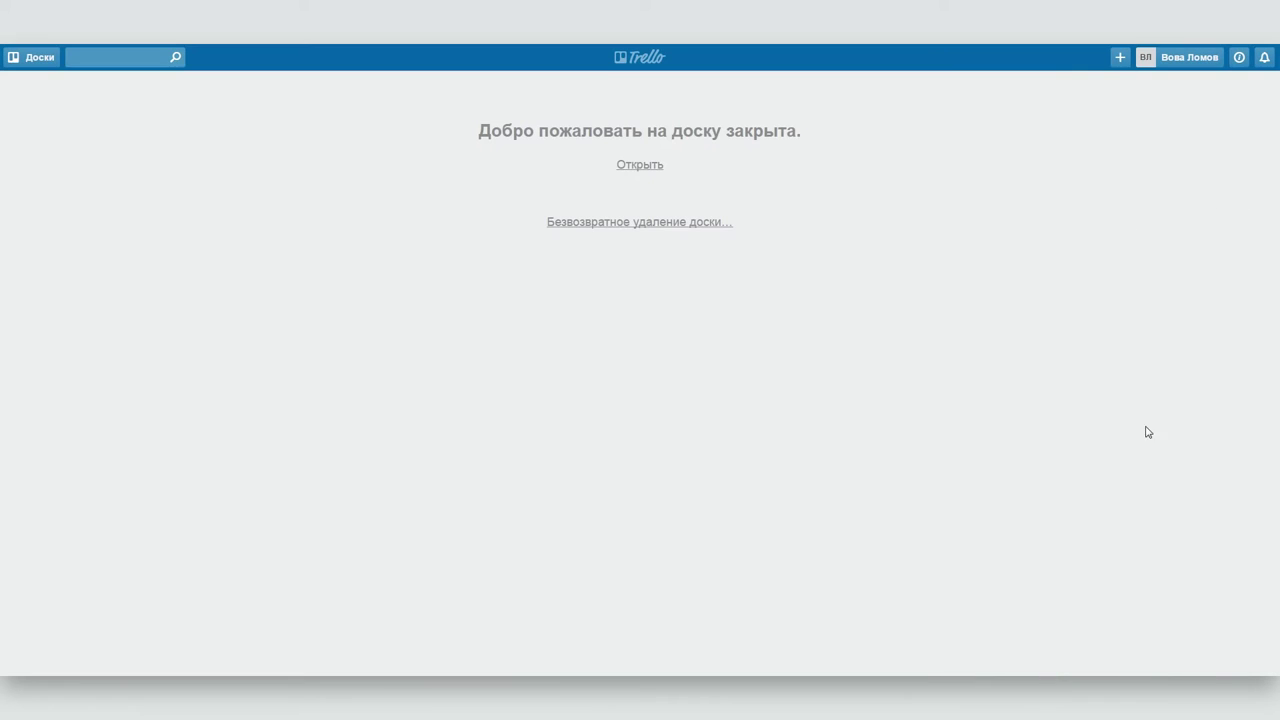
# - Permanently delete the closed welcome board and create a board named Планы по работе
pyautogui.click(626, 223)
pyautogui.click(646, 322)
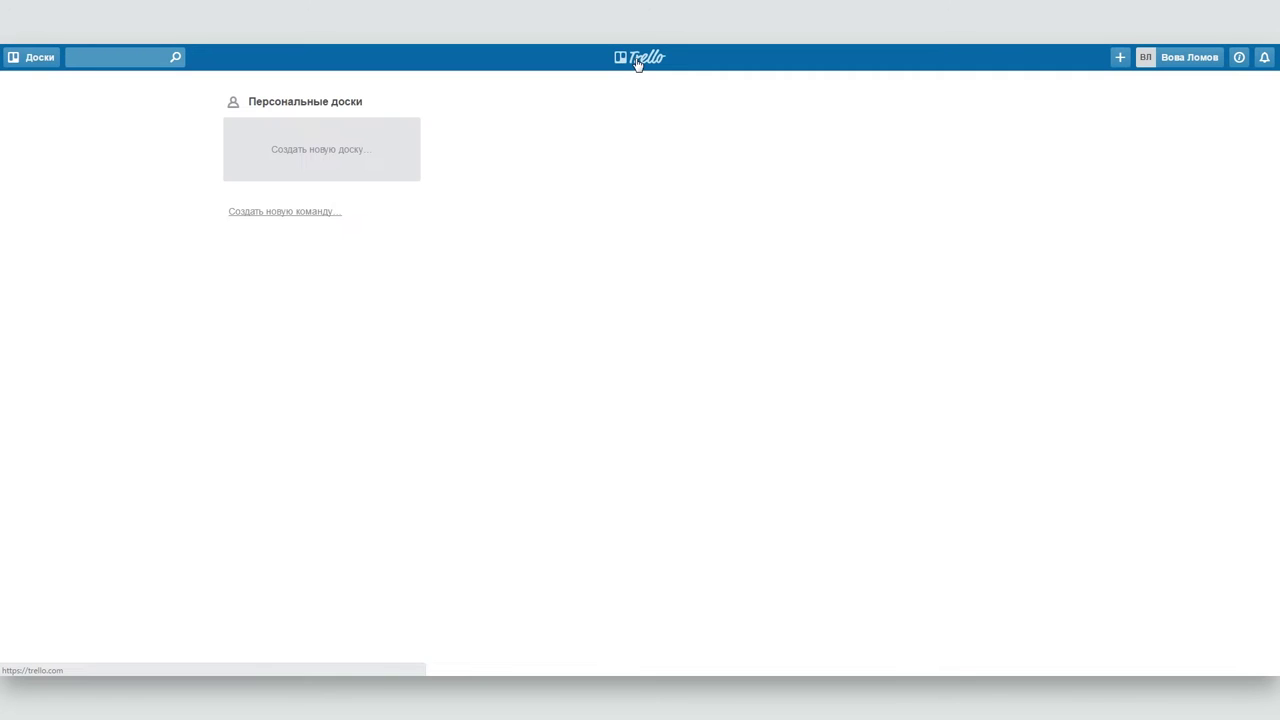
pyautogui.click(356, 164)
pyautogui.write('Планы по раб')
pyautogui.click(276, 306)
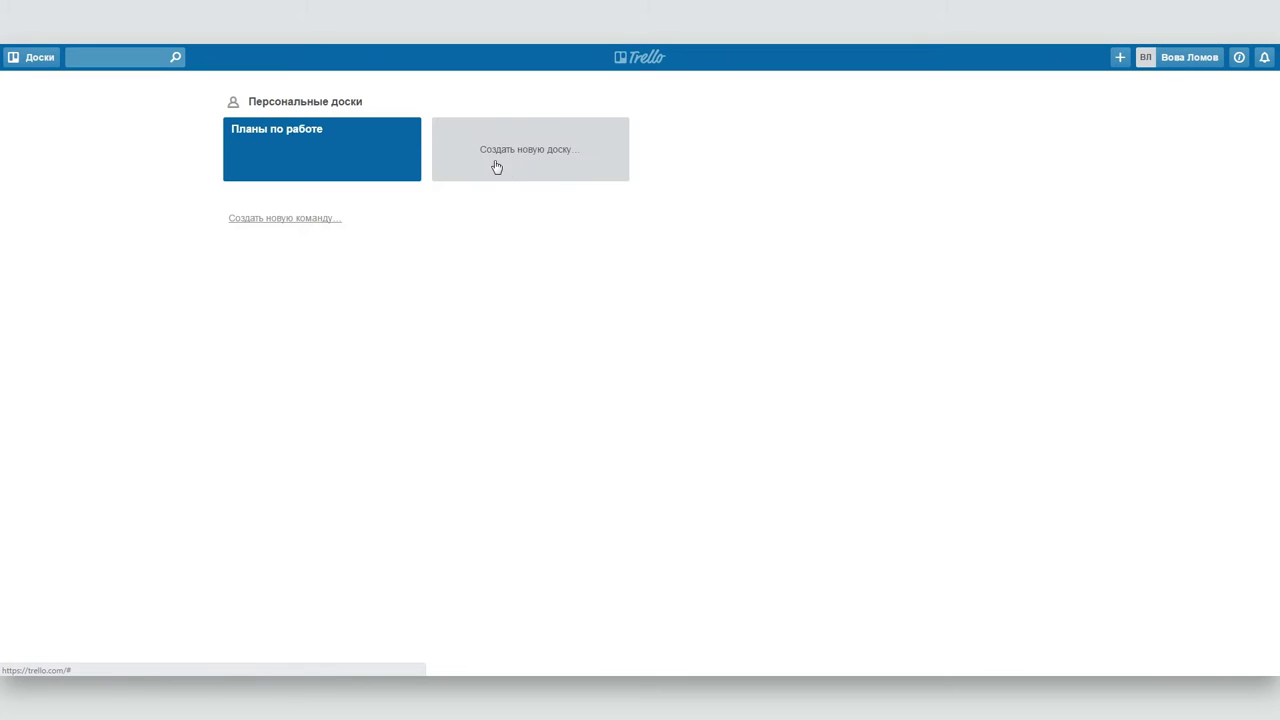
# - Create two more personal boards, Планы на жизнь and ГЛОБАЛЬНАЯ
pyautogui.click(497, 167)
pyautogui.write('Планы на жизнь')
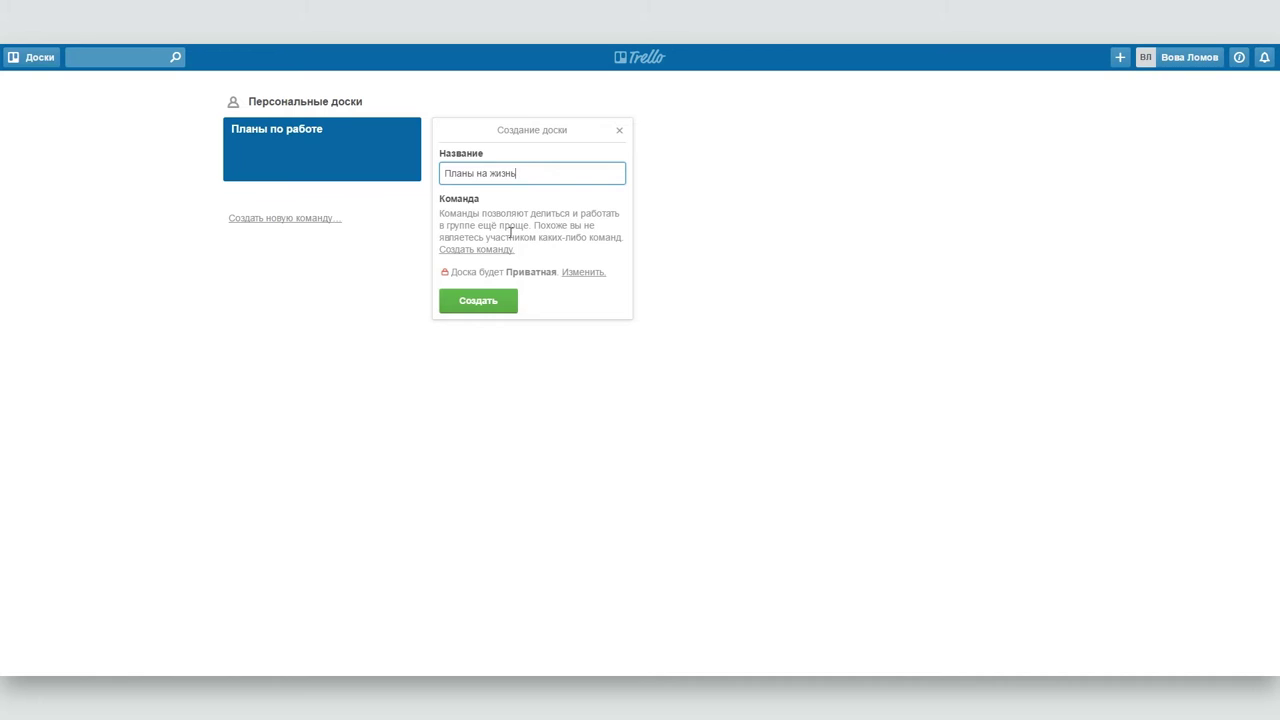
pyautogui.click(490, 302)
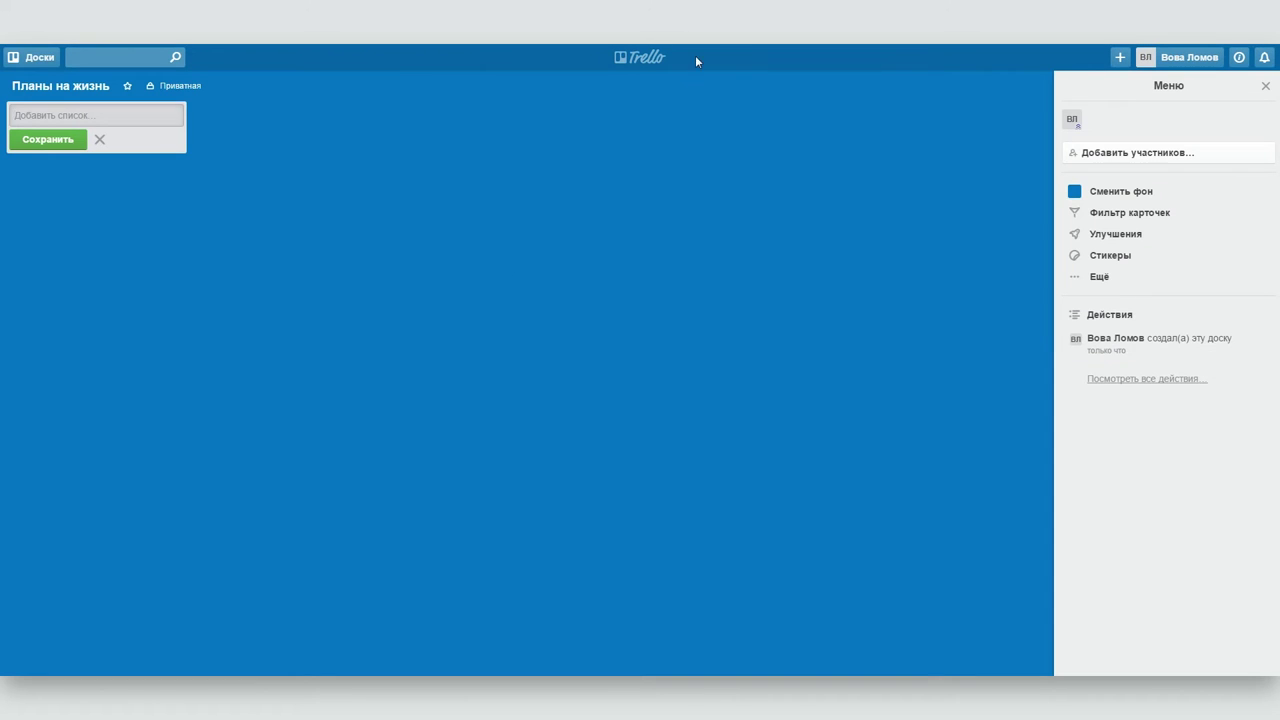
pyautogui.click(651, 62)
pyautogui.click(726, 153)
pyautogui.write('ГЛОБАЛЬНАЯ')
pyautogui.click(672, 303)
pyautogui.click(628, 59)
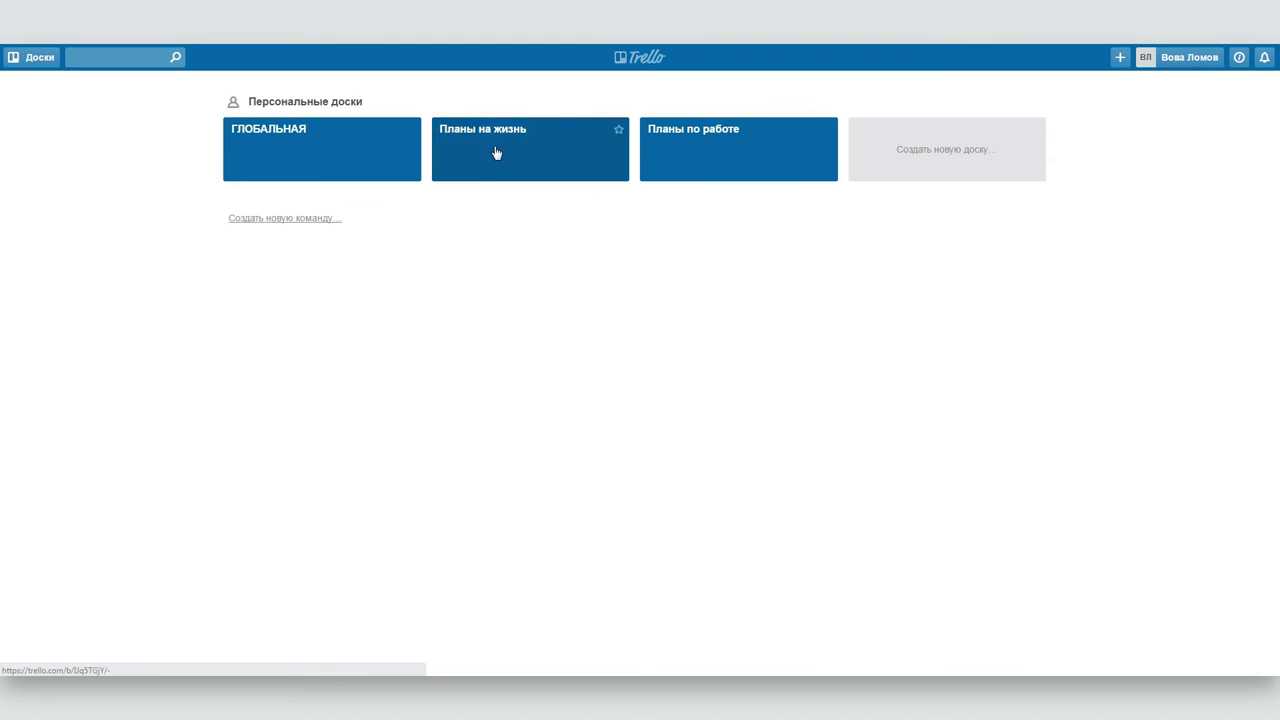
# - Open Планы по работе and add the lists Теплица and Прочие проекты
pyautogui.click(690, 140)
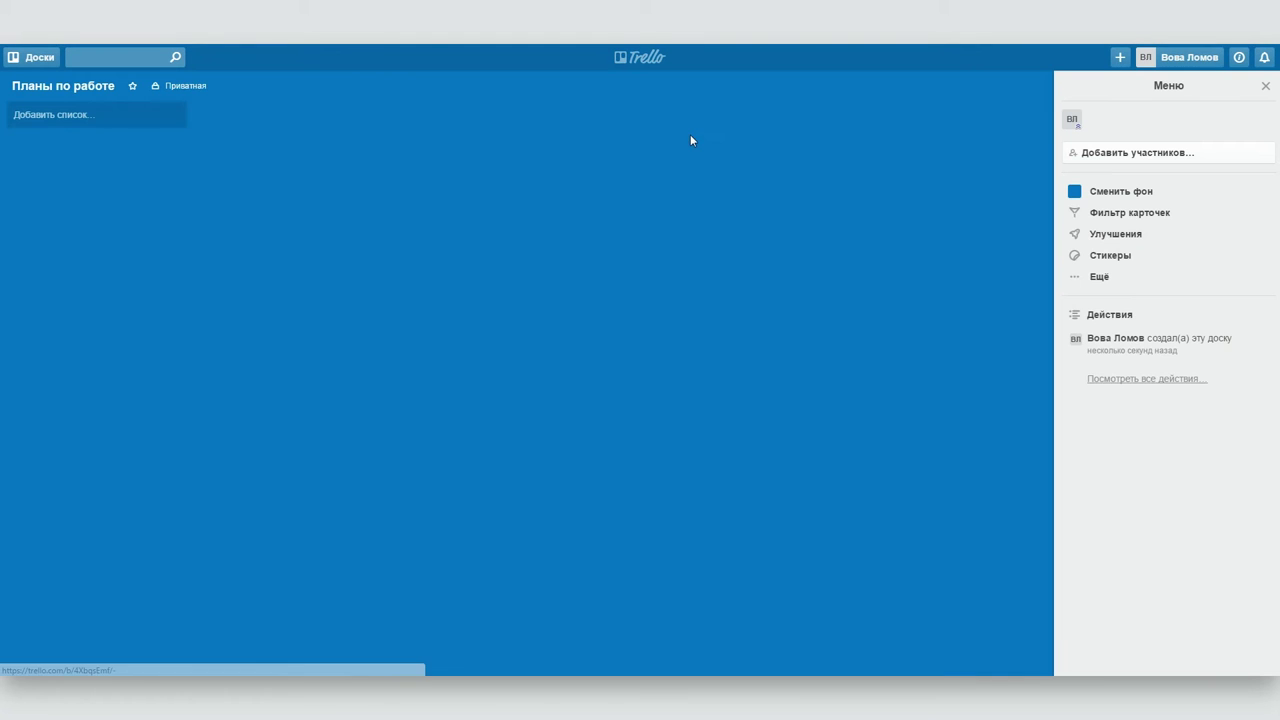
pyautogui.click(67, 111)
pyautogui.write('Теплица')
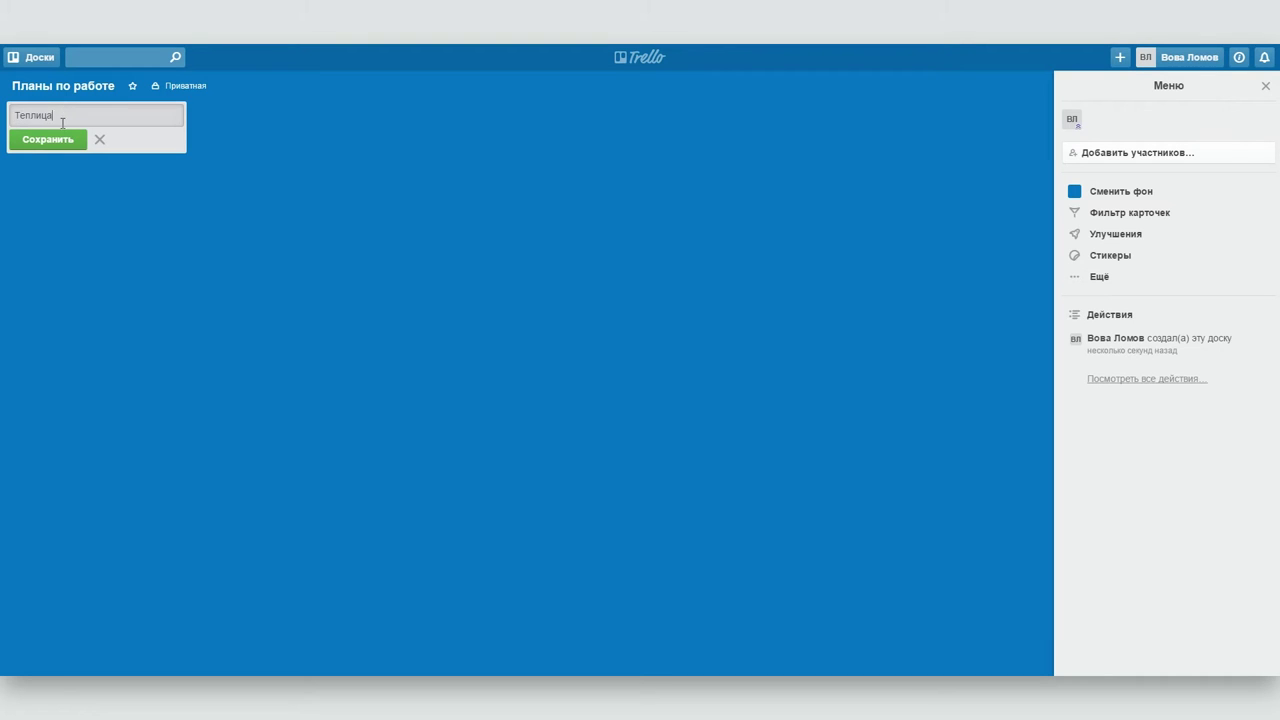
pyautogui.click(48, 139)
pyautogui.write('Прочие проекты')
pyautogui.press('Return')
pyautogui.press('Escape')
# - Add card 'Снять скринкаст о мессенджере Peerio' to Теплица and 'Доделать клип Театру' to Прочие проекты
pyautogui.click(56, 135)
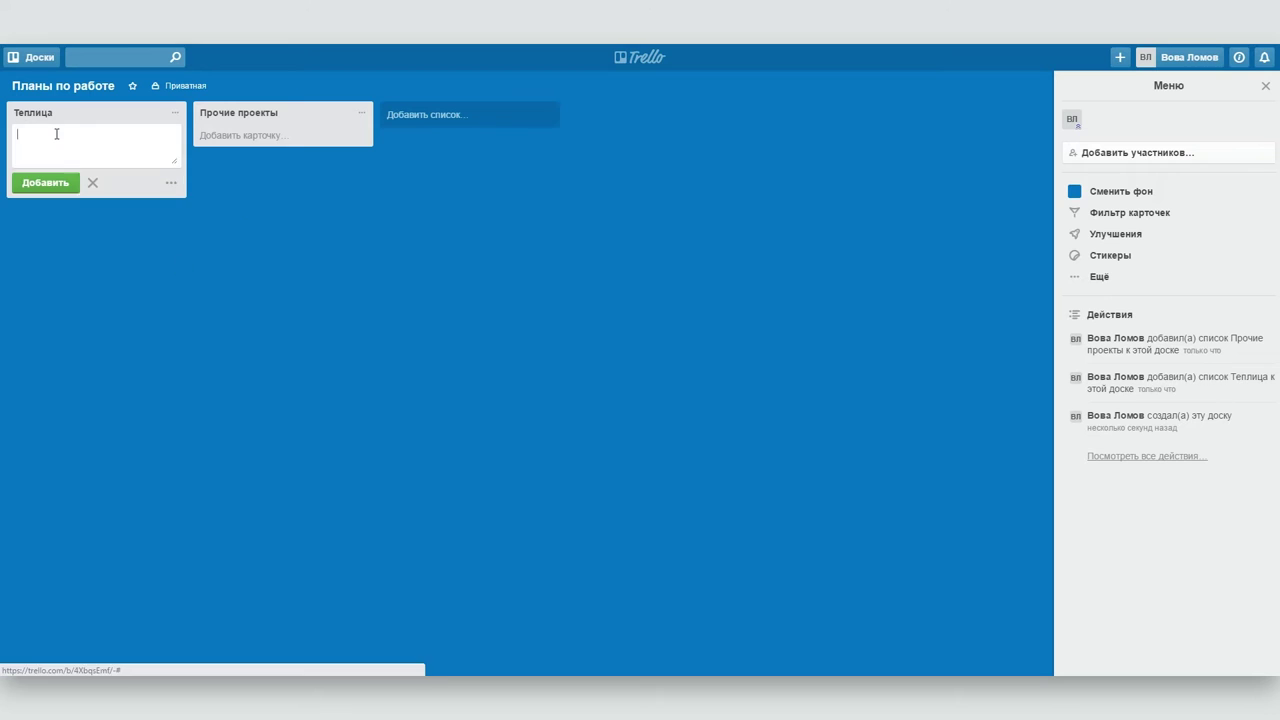
pyautogui.write('Снять скринкаст о мессенджере Peerio')
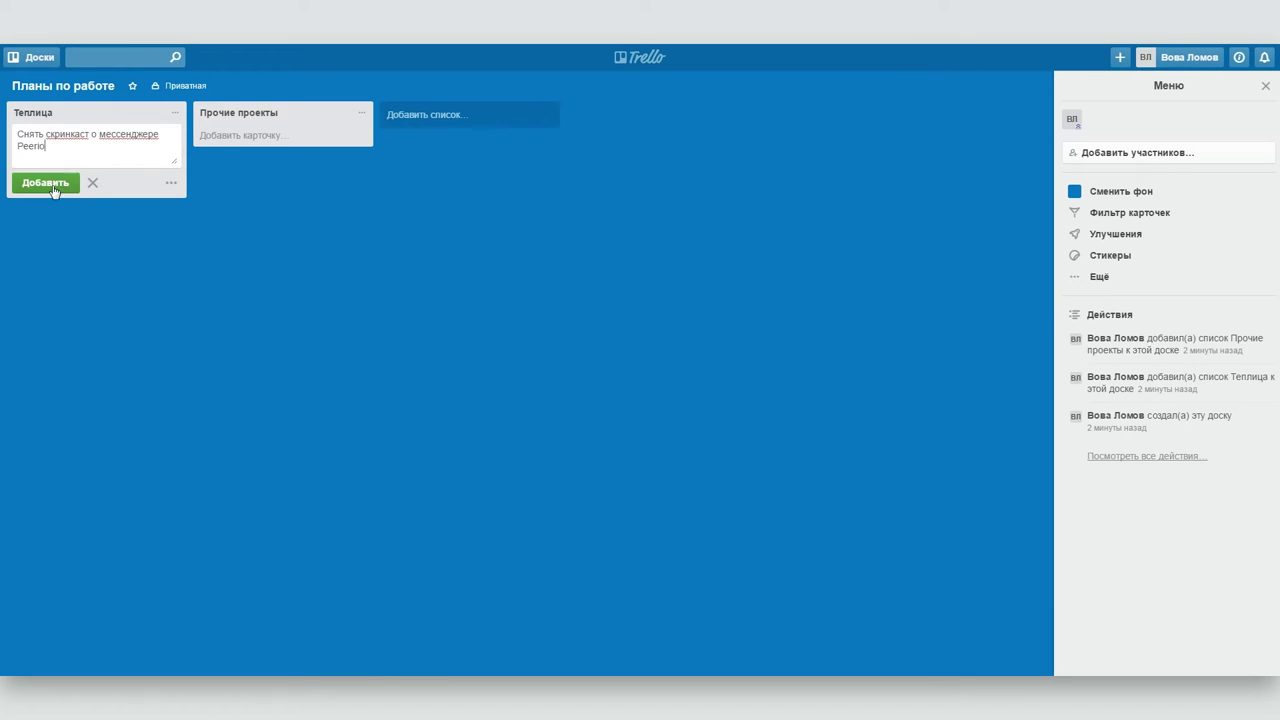
pyautogui.click(45, 183)
pyautogui.click(255, 135)
pyautogui.write('Доделать клип')
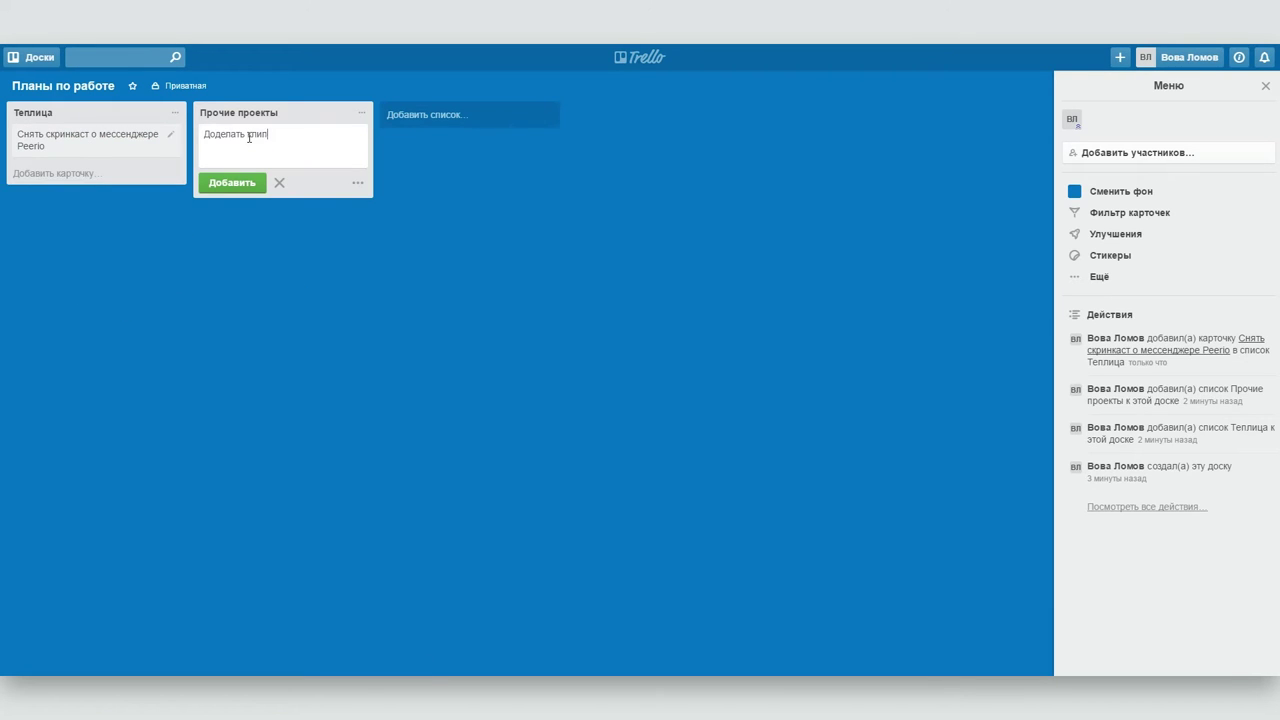
pyautogui.write(' Театру')
pyautogui.press('Return')
pyautogui.press('Escape')
# - Add a Сделано list and move the Peerio screencast card into it
pyautogui.click(453, 114)
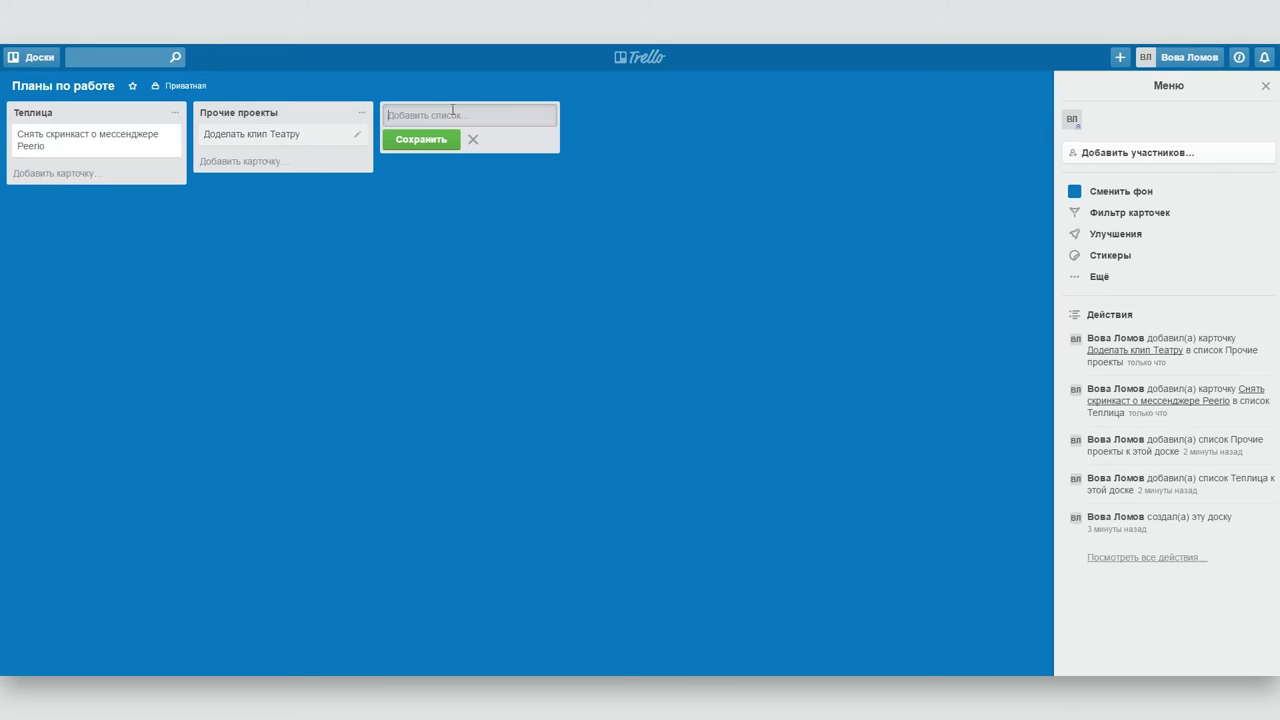
pyautogui.write('Сделано')
pyautogui.click(421, 139)
pyautogui.press('Escape')
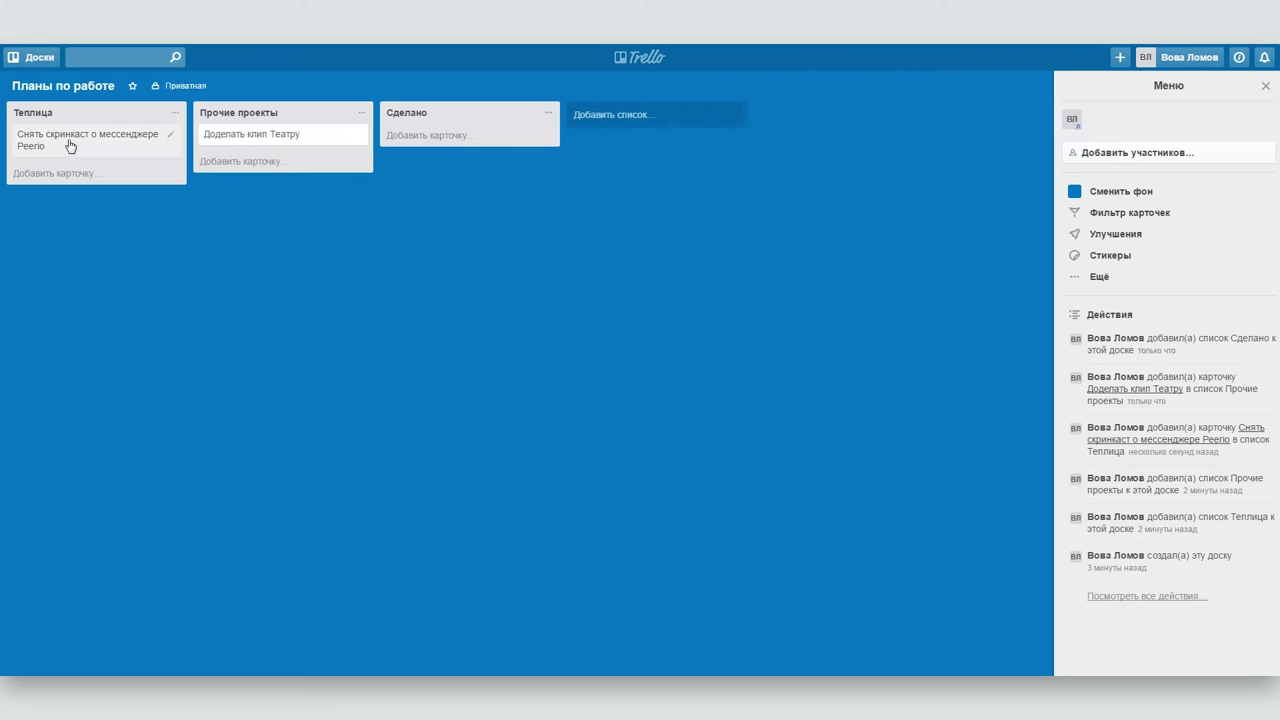
pyautogui.moveTo(68, 148); pyautogui.dragTo(435, 155)
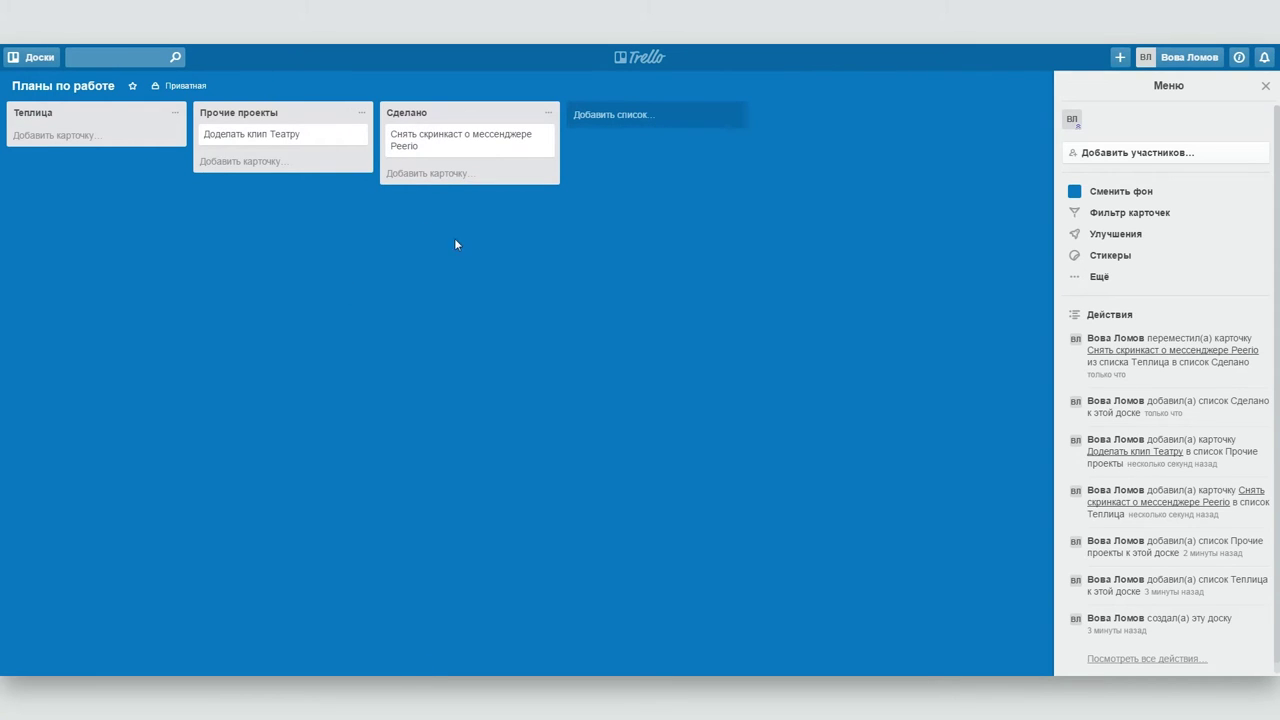
# - Archive the Peerio screencast card from Сделано, then open the Доделать клип Театру card
pyautogui.click(492, 150)
pyautogui.click(808, 396)
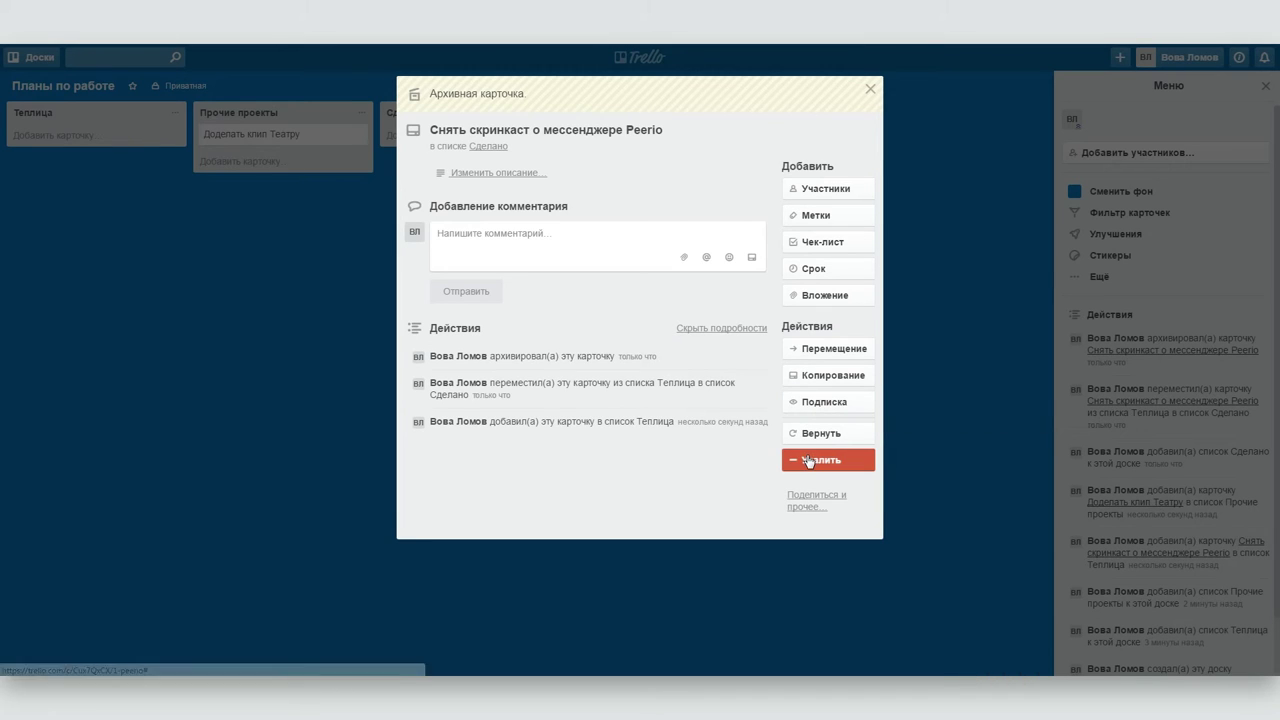
pyautogui.click(872, 88)
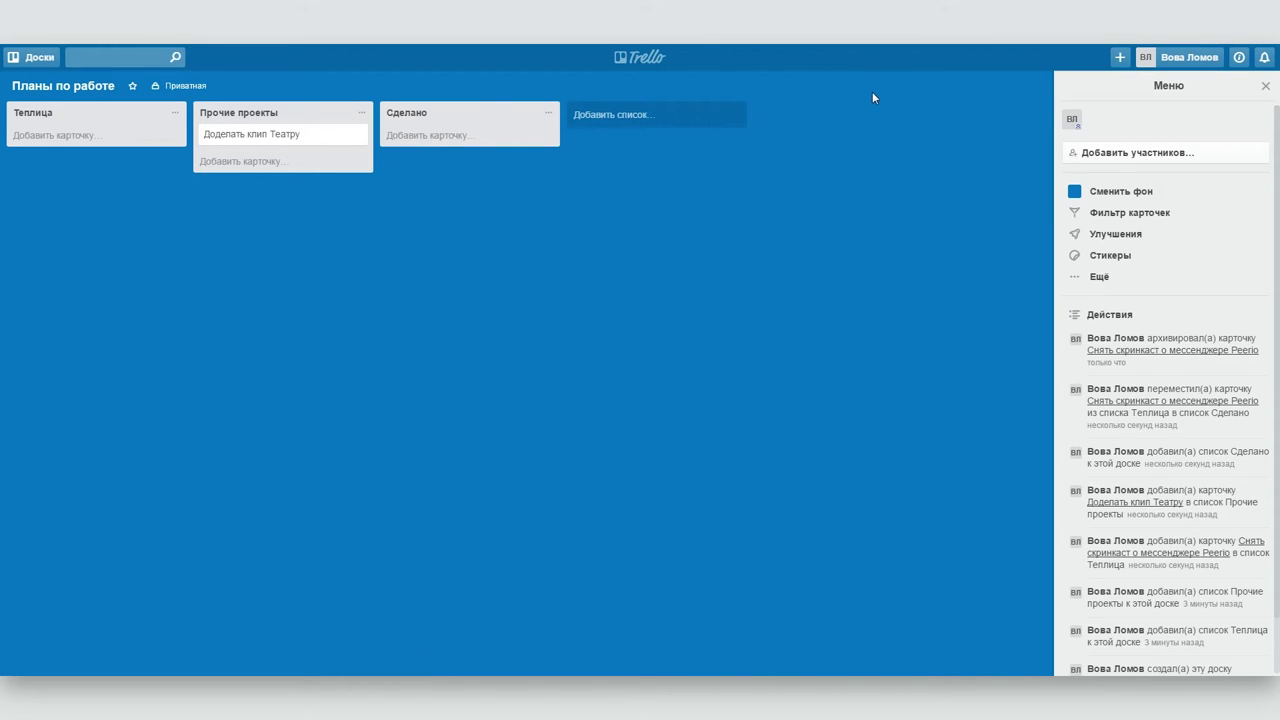
pyautogui.click(300, 134)
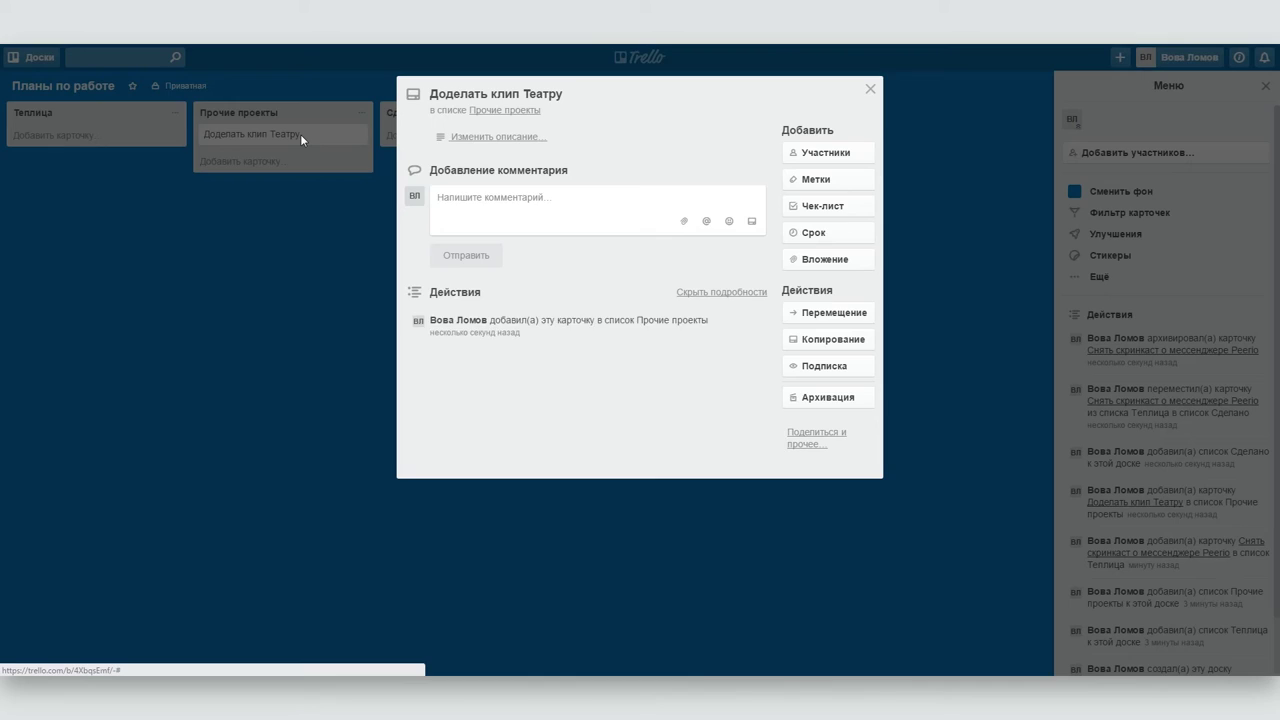
# - Post the comment 'Привлечь Манагера к созданию коллажей' on the Доделать клип Театру card
pyautogui.click(455, 196)
pyautogui.write('Привесь Манагера к созданию коллажей')
pyautogui.click(467, 255)
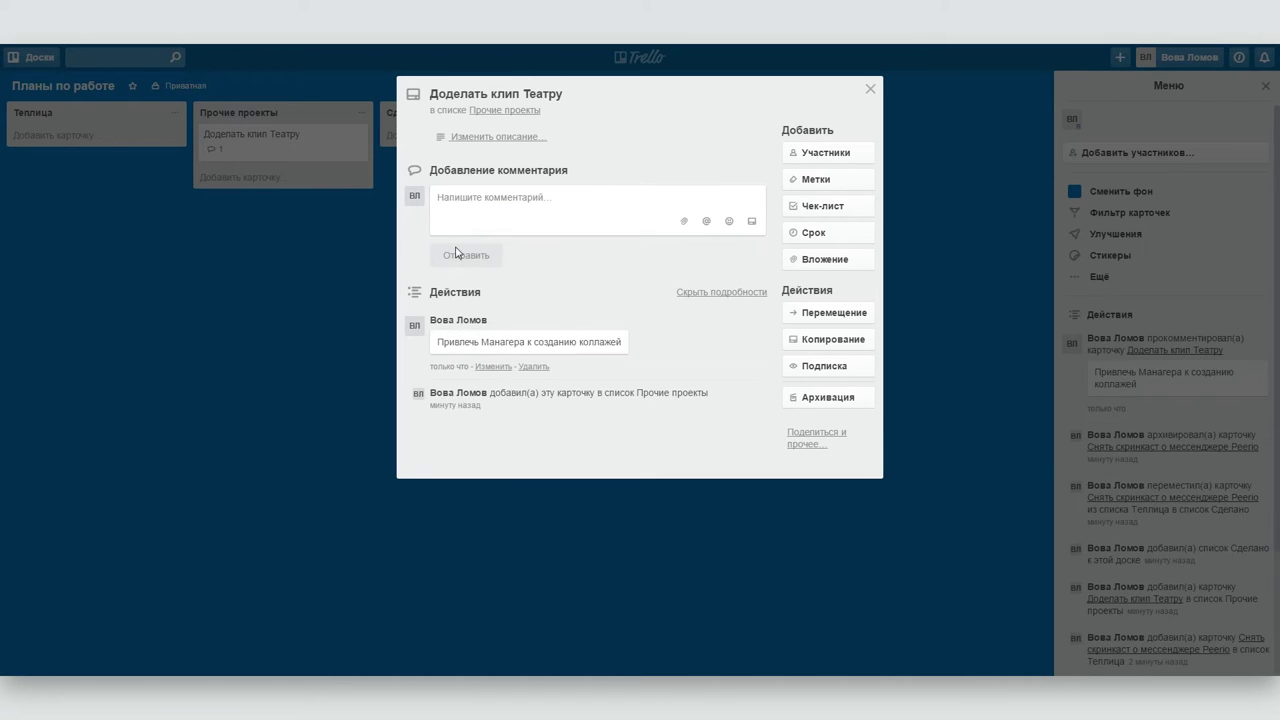
# - Apply the green label to the card and close its details
pyautogui.click(816, 180)
pyautogui.click(830, 270)
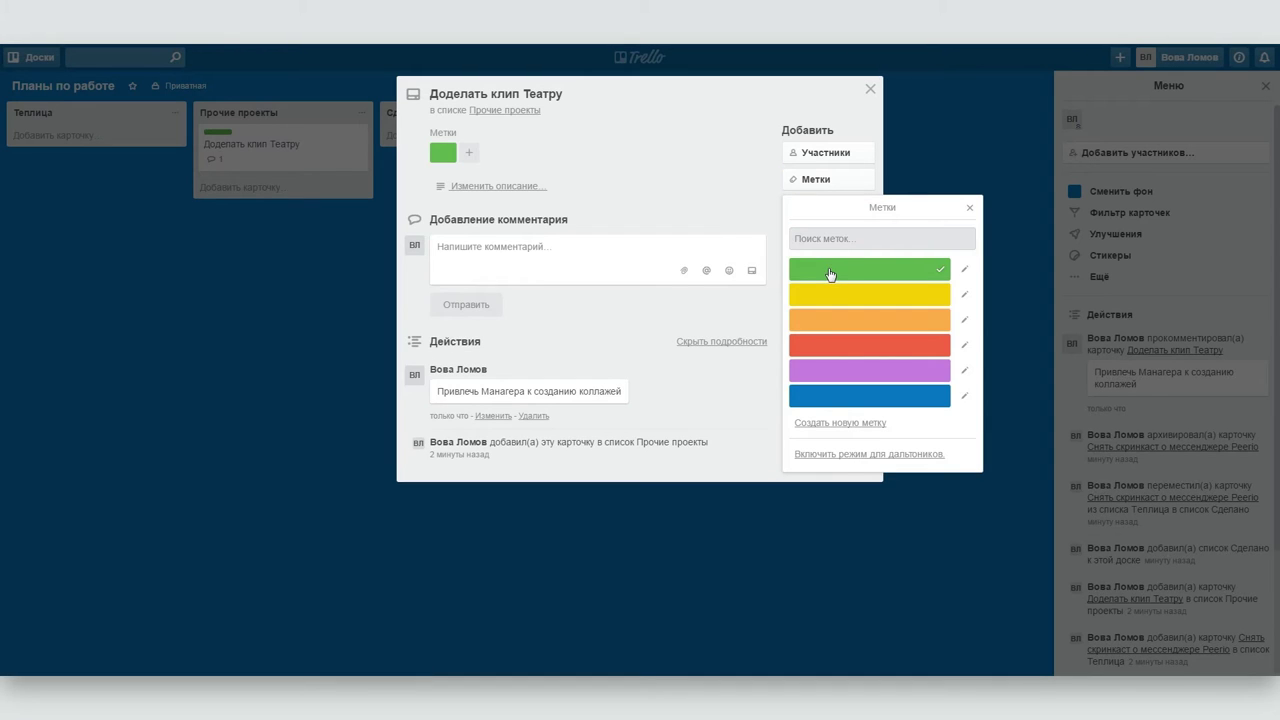
pyautogui.click(240, 360)
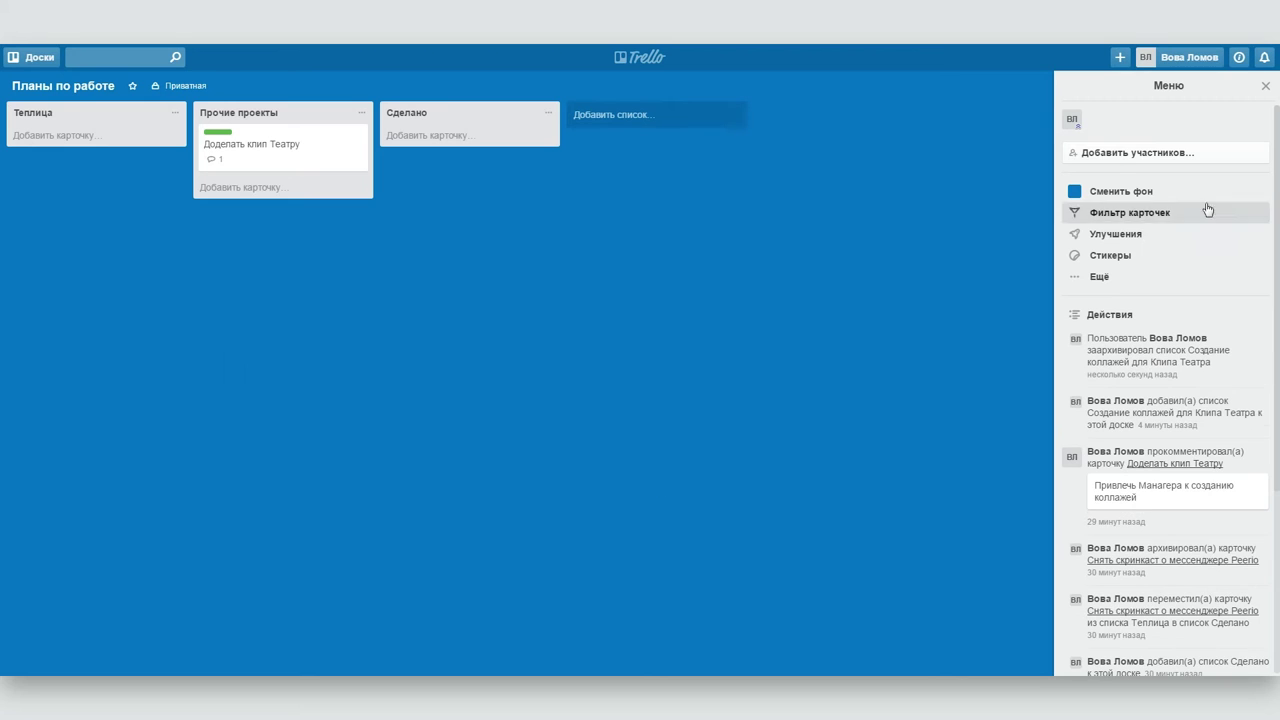
pyautogui.click(1111, 156)
# - Send a board invitation to the new member's e-mail address, then switch to Планы на жизнь
pyautogui.click(1111, 392)
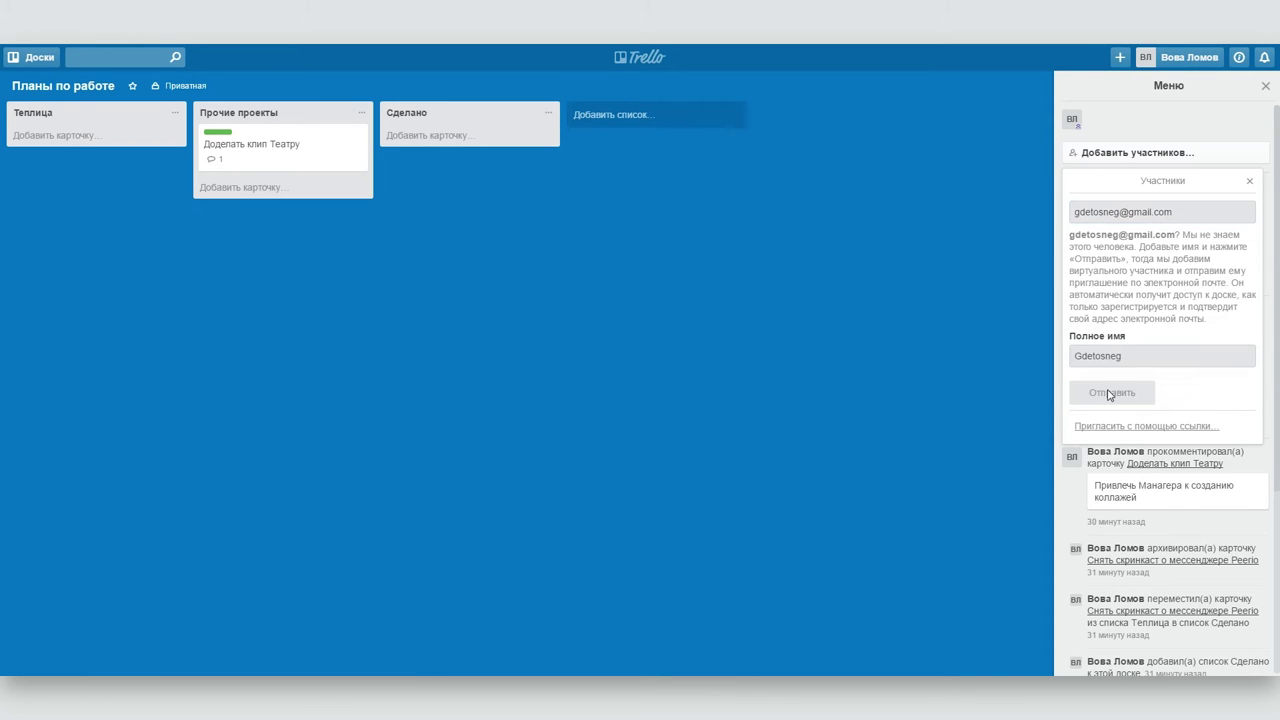
pyautogui.click(1097, 331)
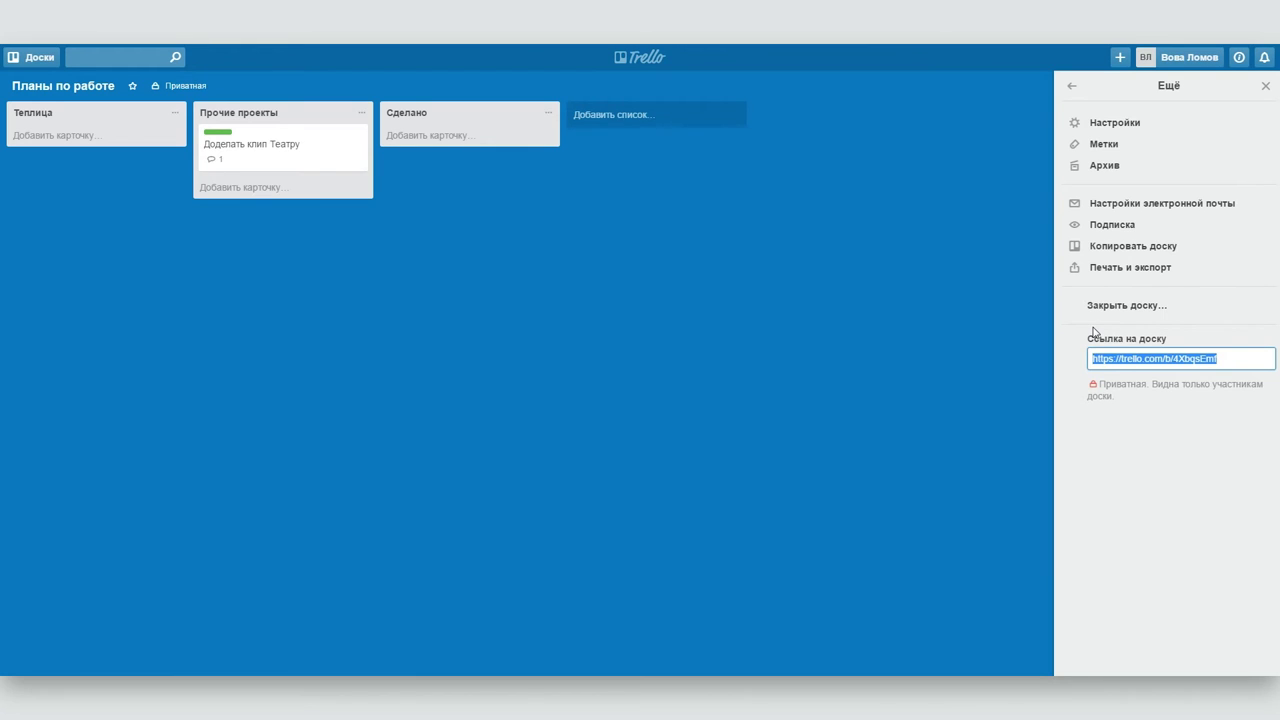
pyautogui.click(1071, 86)
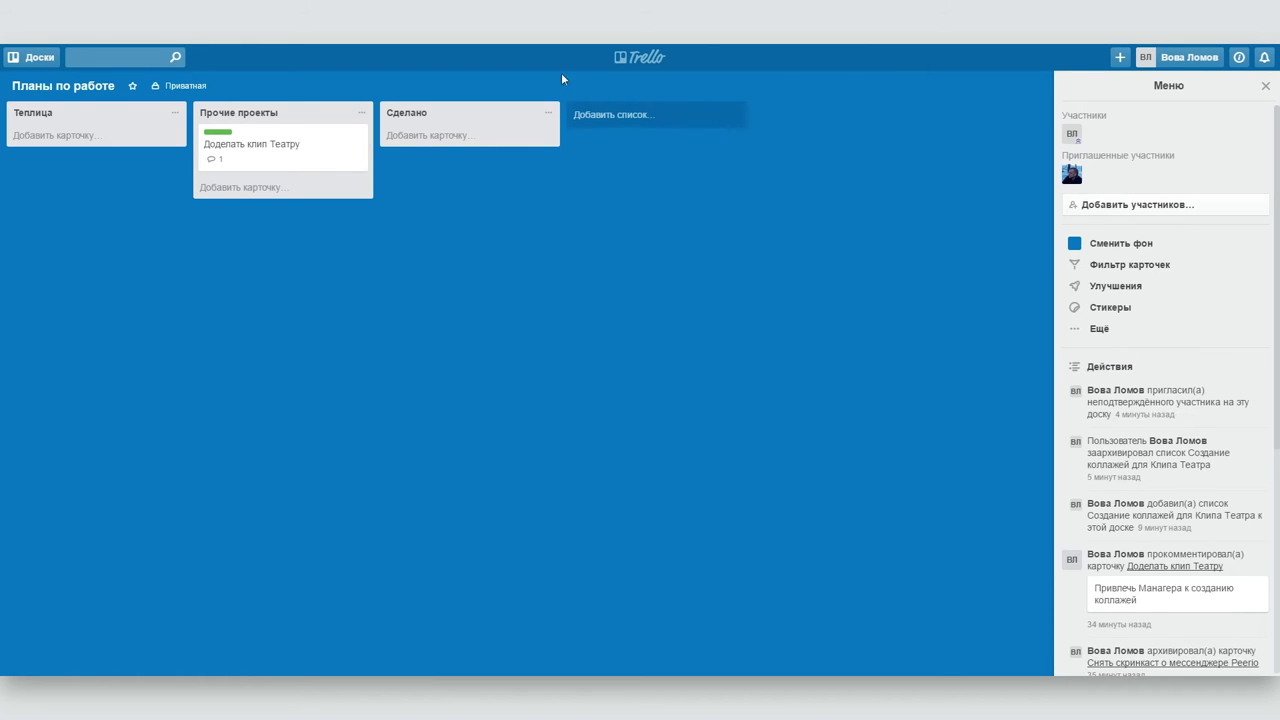
pyautogui.click(632, 57)
pyautogui.click(530, 150)
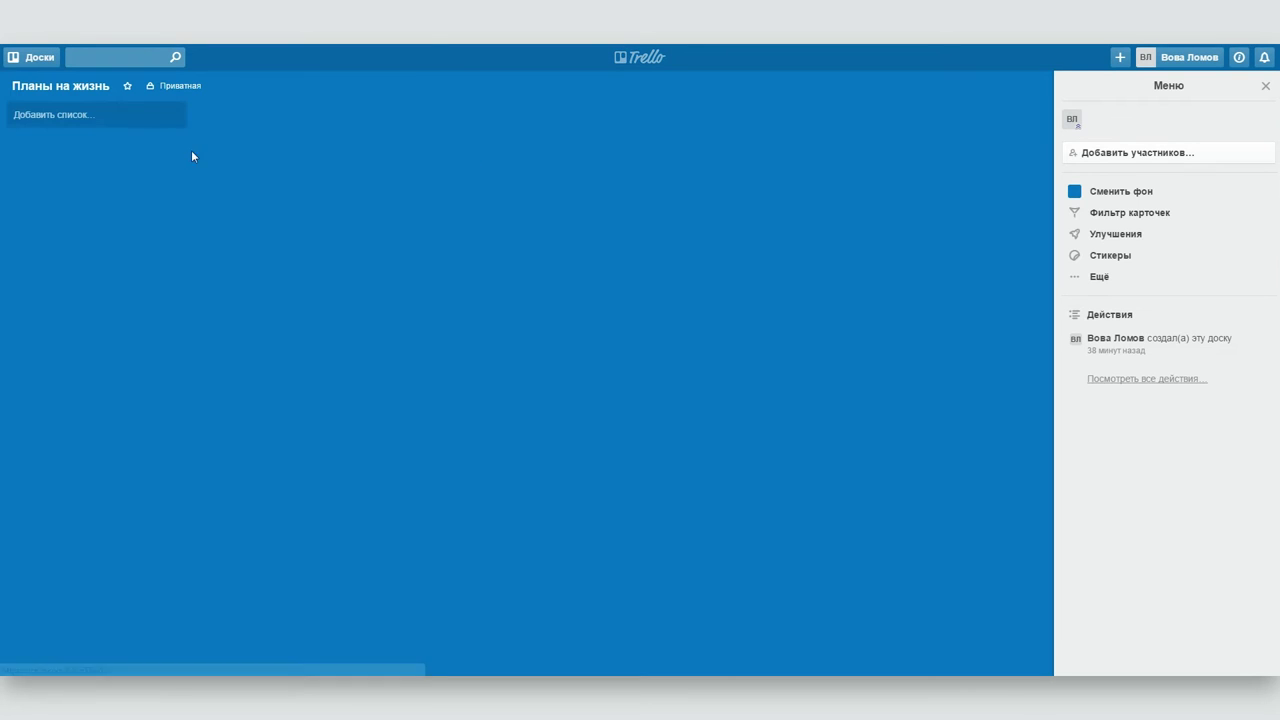
# - Add the list 'Управлять вселенной, не привлекая внимания санитаров' to Планы на жизнь
pyautogui.click(62, 116)
pyautogui.write('Управлять вселенной, не привлекая внимания санитаров')
pyautogui.hotkey('ctrl', 'a')
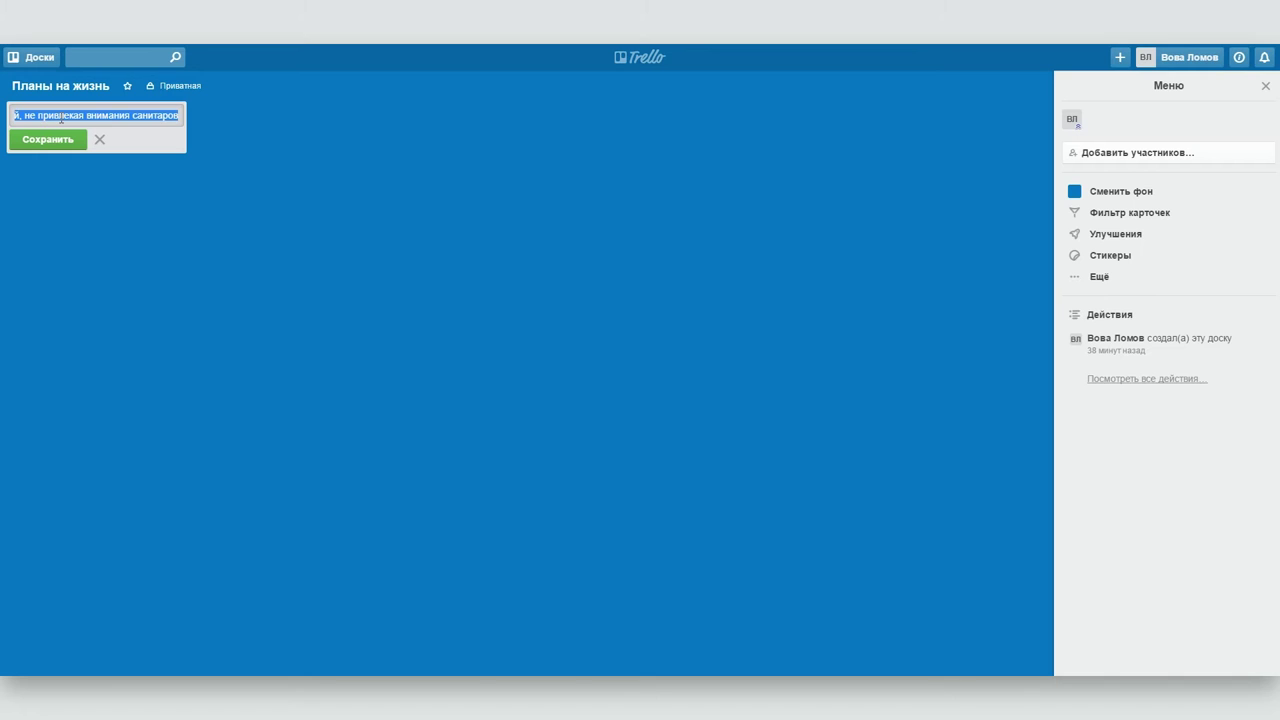
pyautogui.click(56, 140)
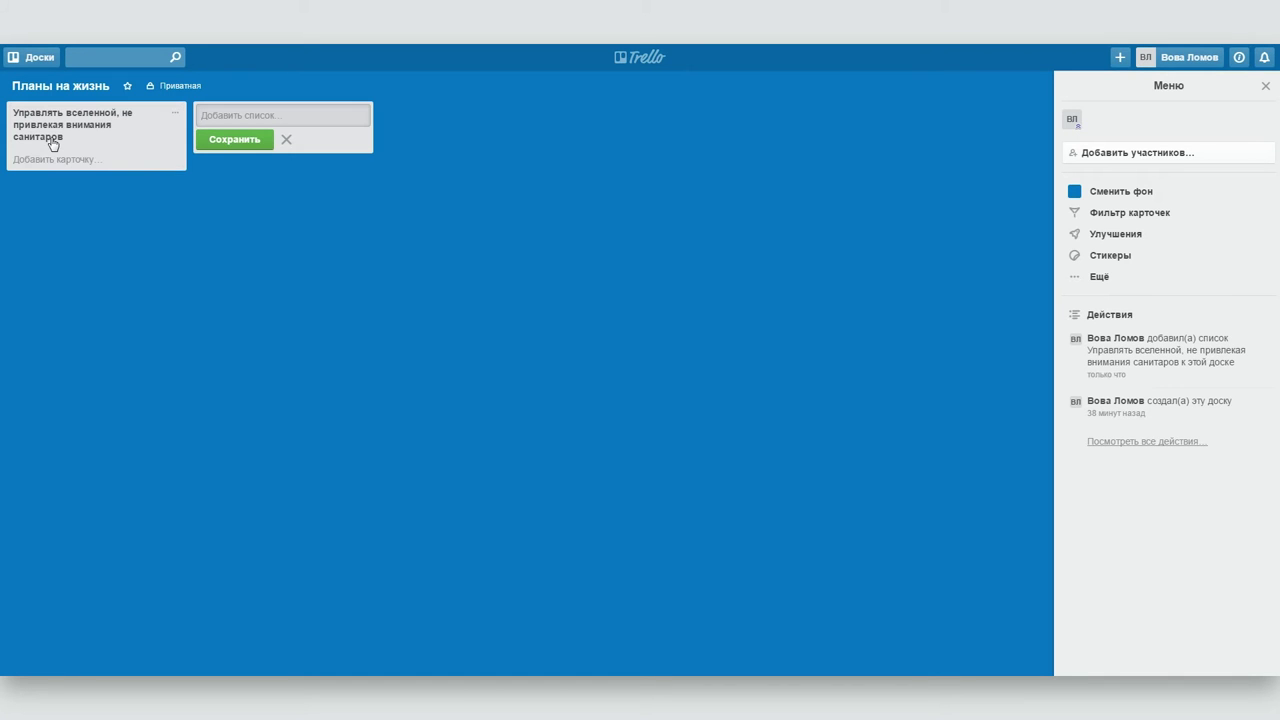
# - Add cards 'Научиться управлять вселенной' and 'Изучить повадки санитаров' to that list
pyautogui.click(50, 157)
pyautogui.write('Научиться управлять вселенной')
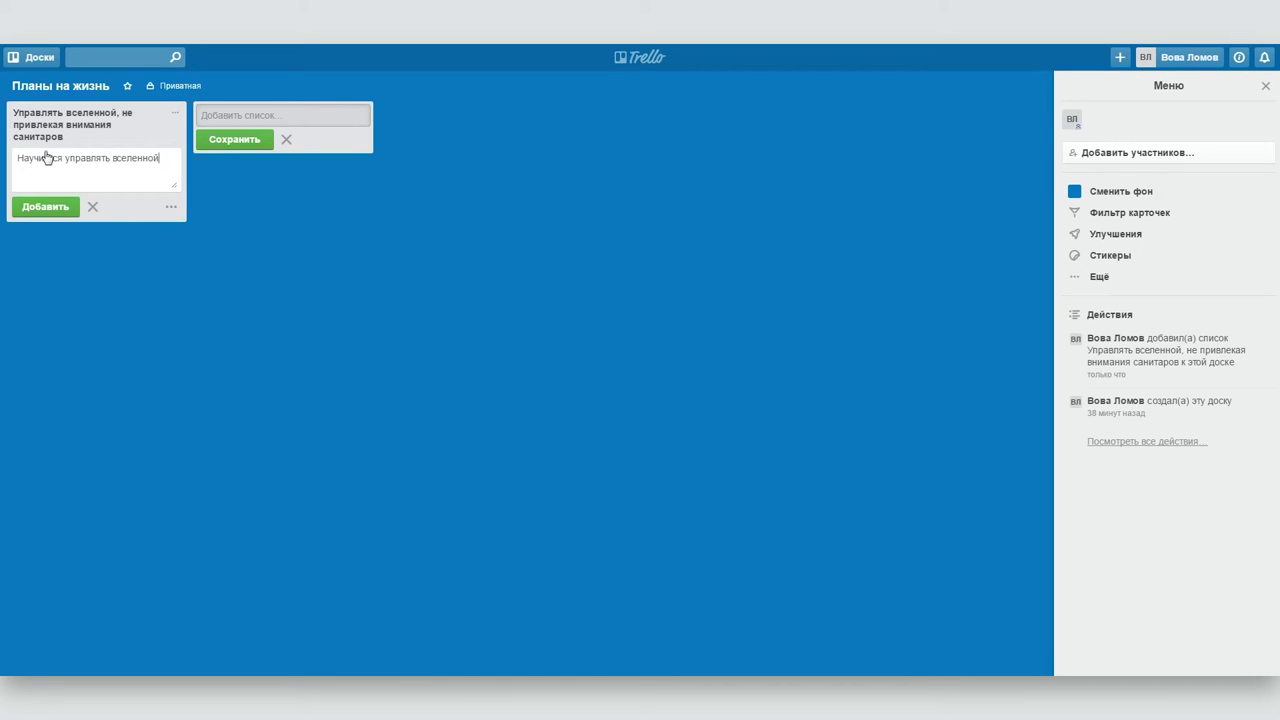
pyautogui.press('Return')
pyautogui.write('Изучить повадки санитаров')
pyautogui.press('Return')
pyautogui.press('Escape')
# - Create a Сделано list and move 'Научиться управлять вселенной' into it
pyautogui.click(245, 114)
pyautogui.write('Сделан')
pyautogui.press('Return')
pyautogui.press('Escape')
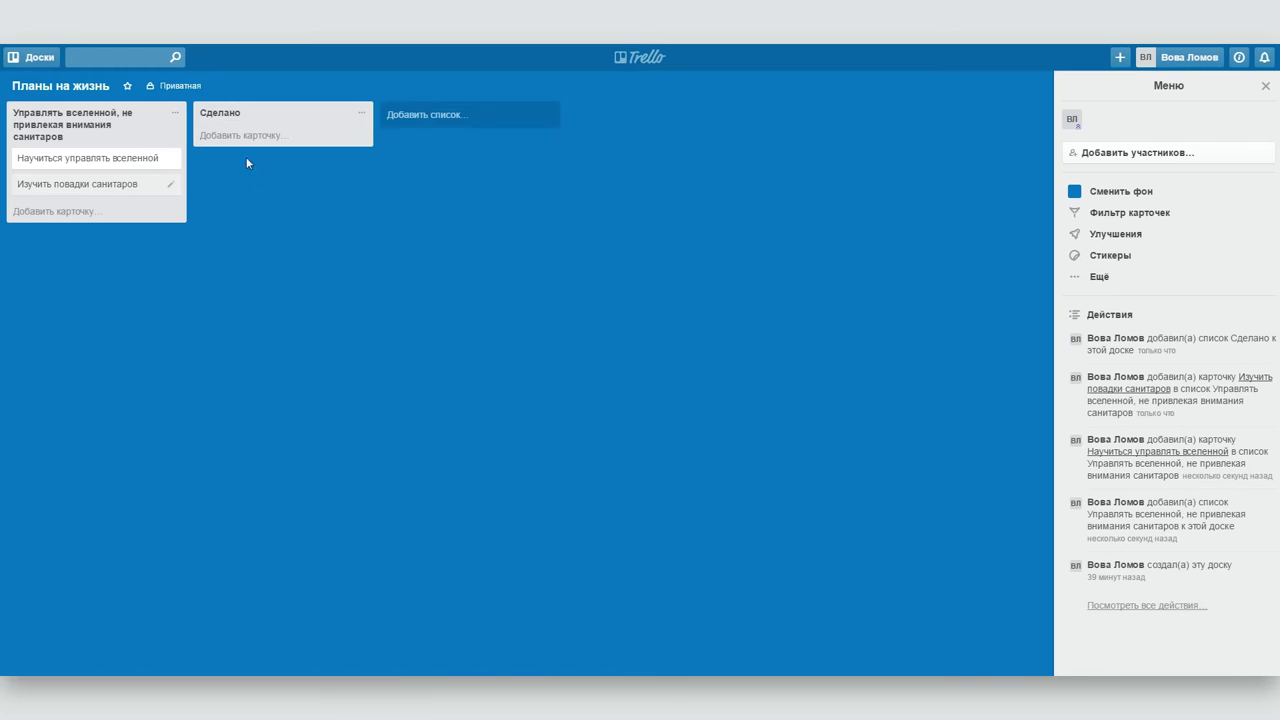
pyautogui.moveTo(76, 158); pyautogui.dragTo(257, 140)
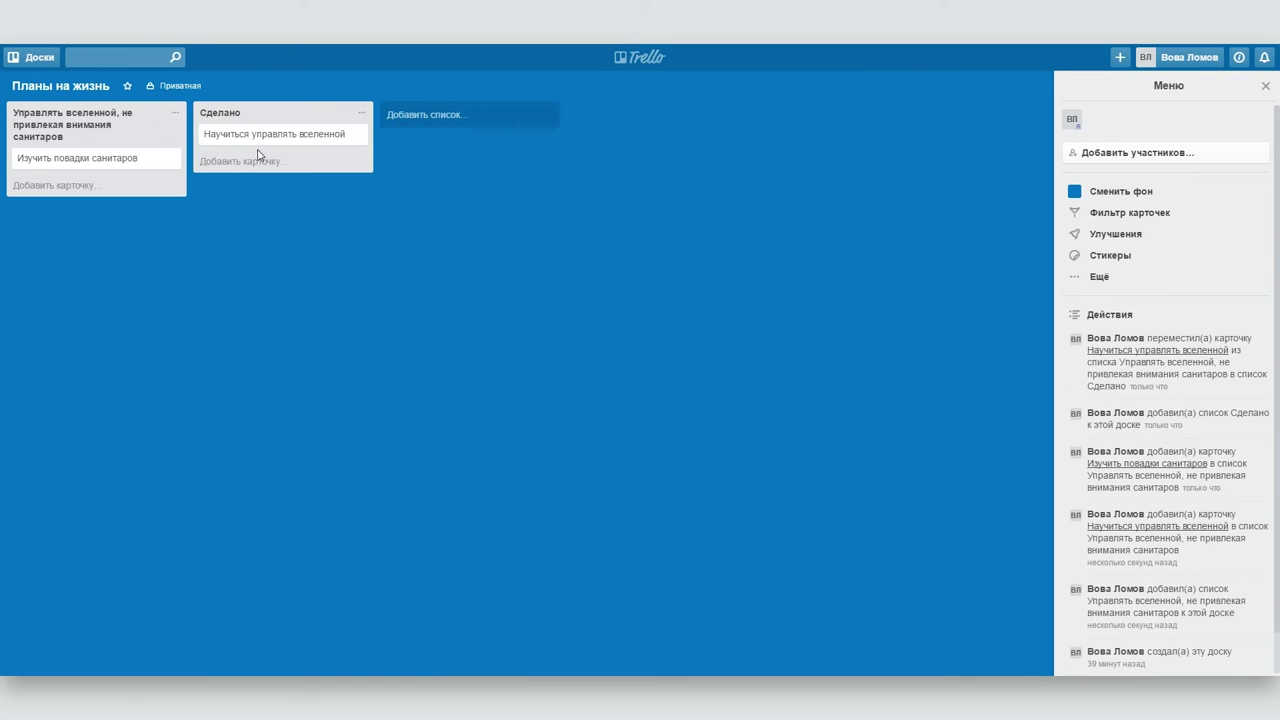
pyautogui.click(642, 62)
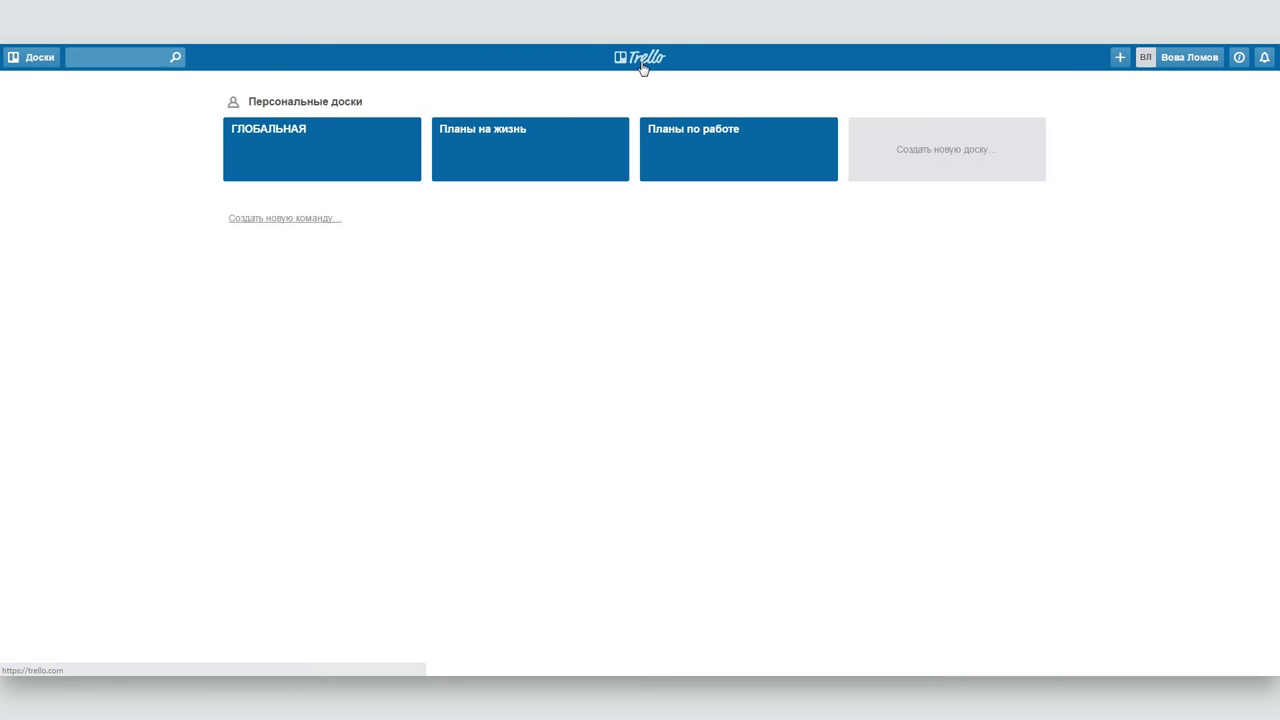
# - Create the team Хоббиты with description 'Самые отчаянные головорезы Вселенной'
pyautogui.click(312, 226)
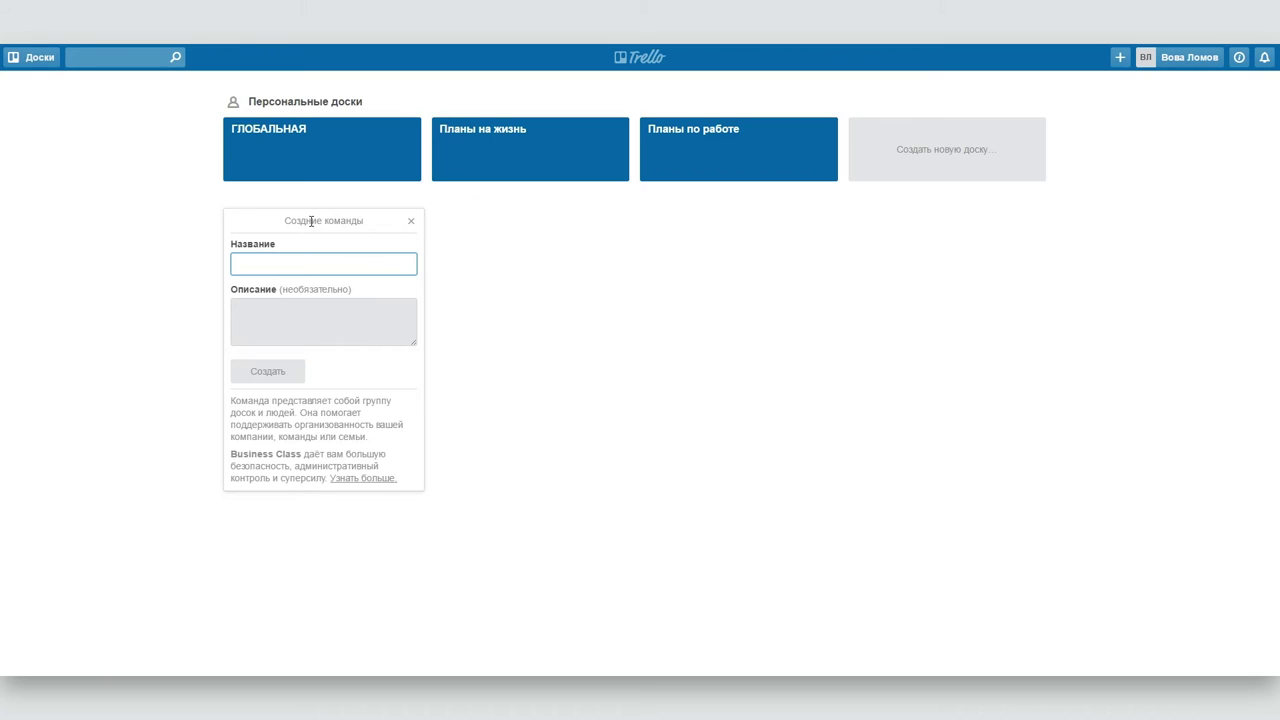
pyautogui.write('Хоббиты')
pyautogui.click(315, 321)
pyautogui.write('Самые отчаянные ')
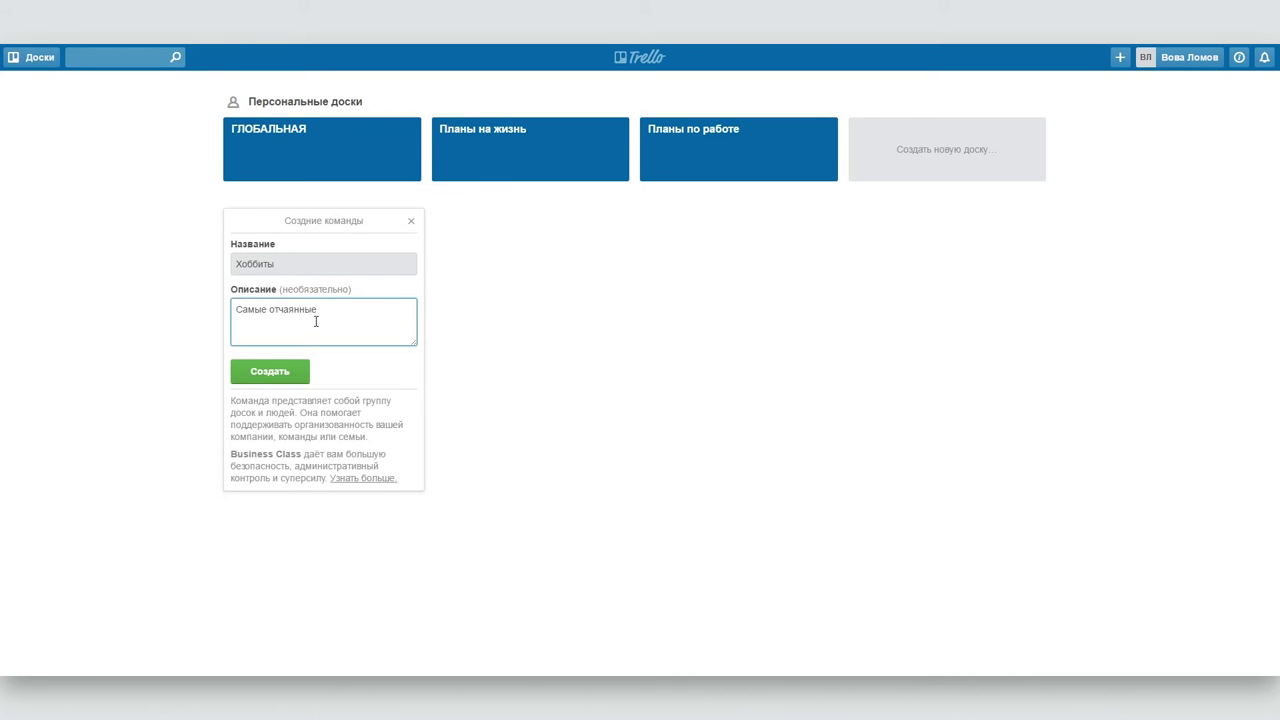
pyautogui.write('головорезы Вселенной')
pyautogui.click(268, 372)
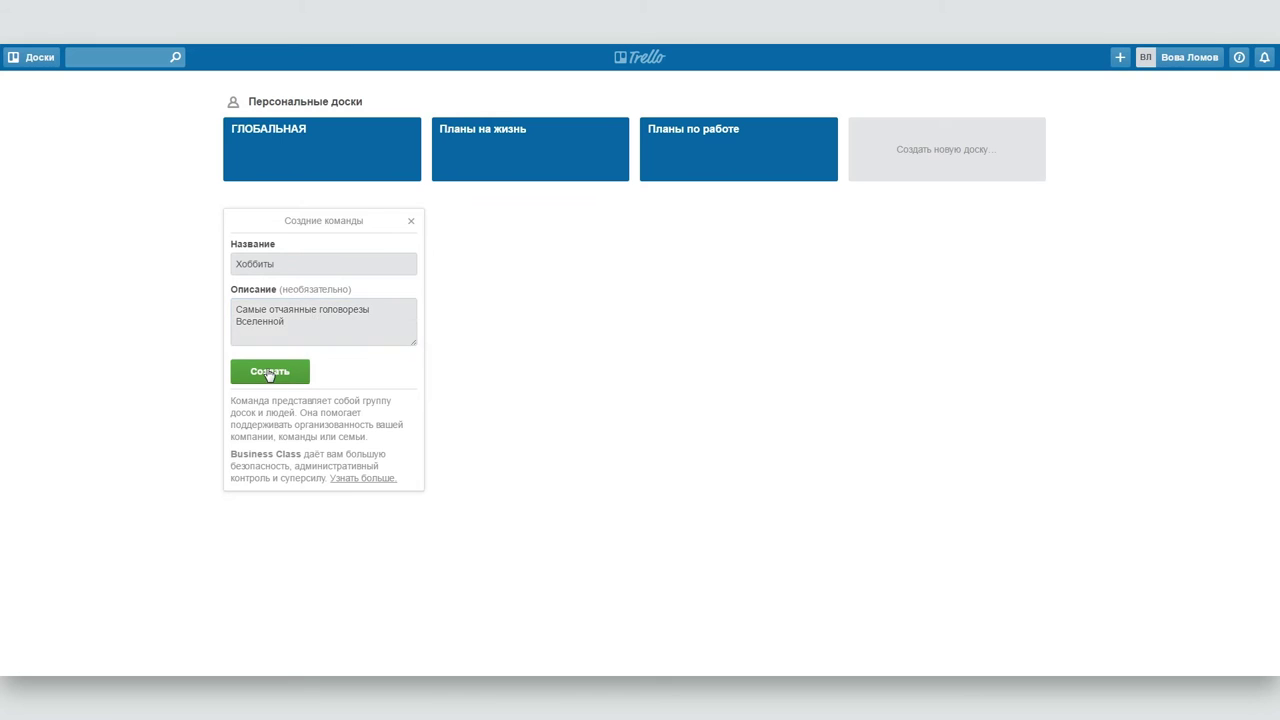
# - Add a team member by their e-mail address and open the resulting invitation
pyautogui.click(587, 194)
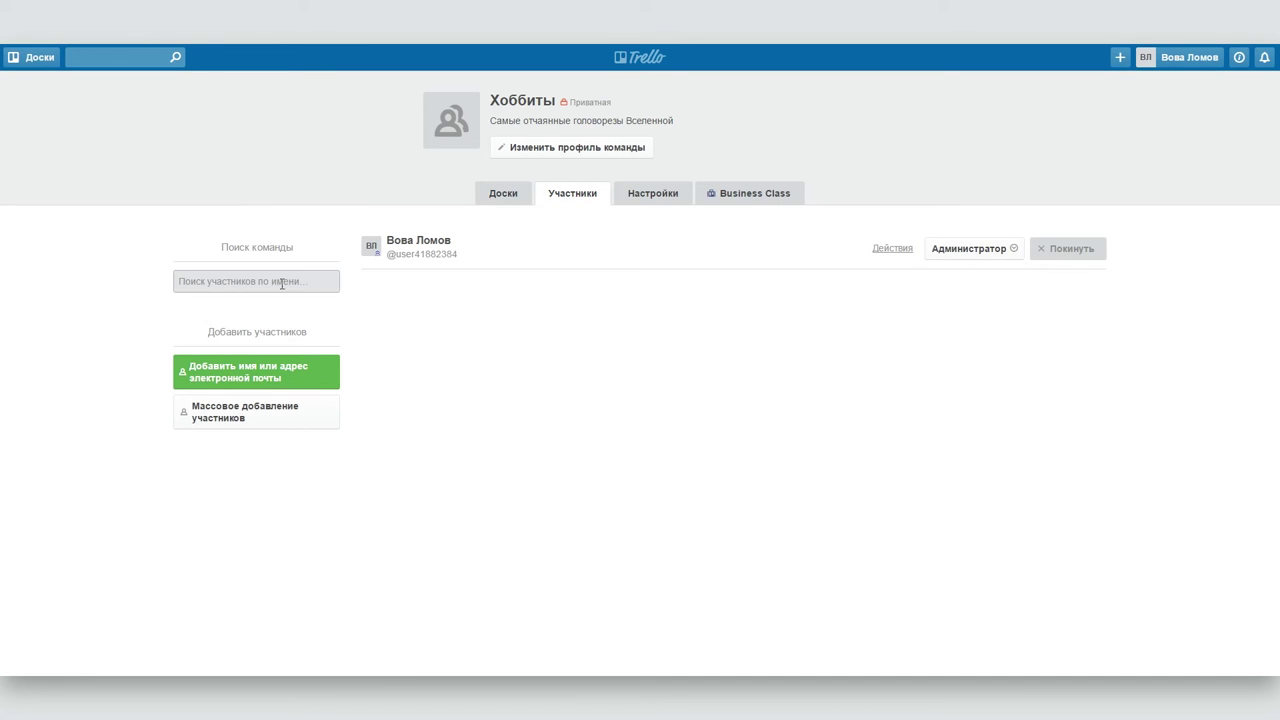
pyautogui.click(272, 284)
pyautogui.click(256, 371)
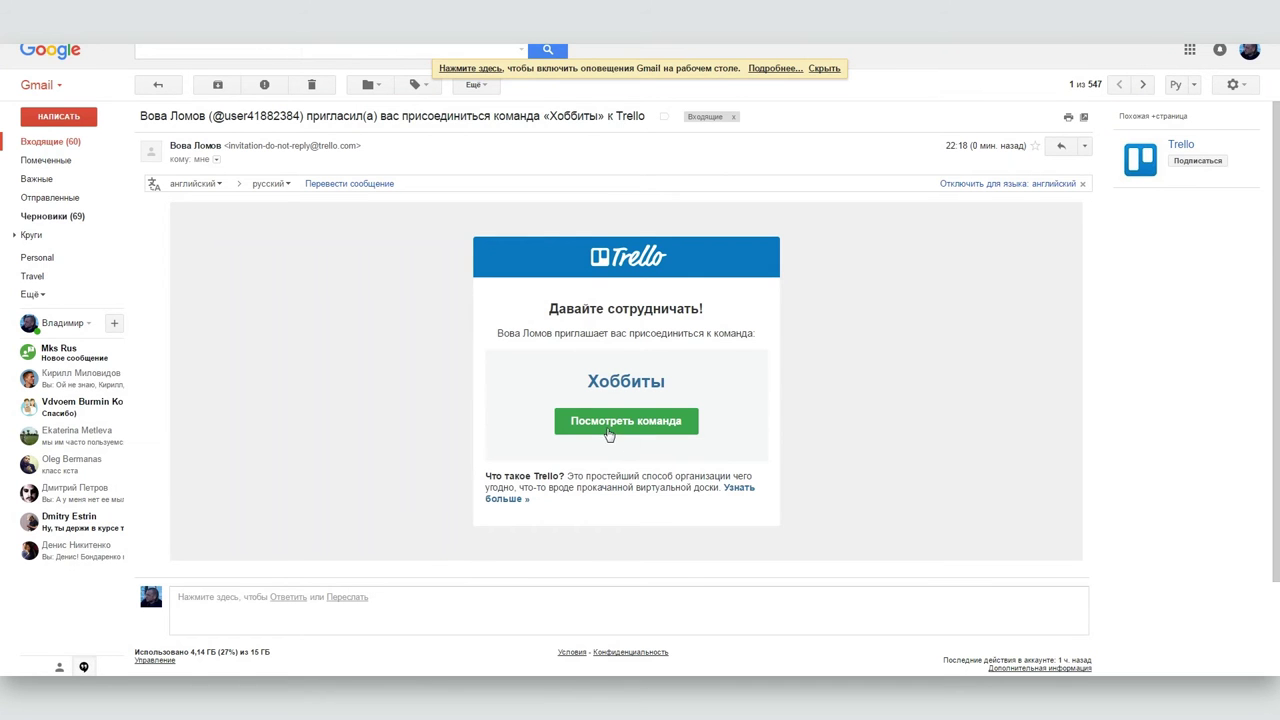
pyautogui.click(606, 434)
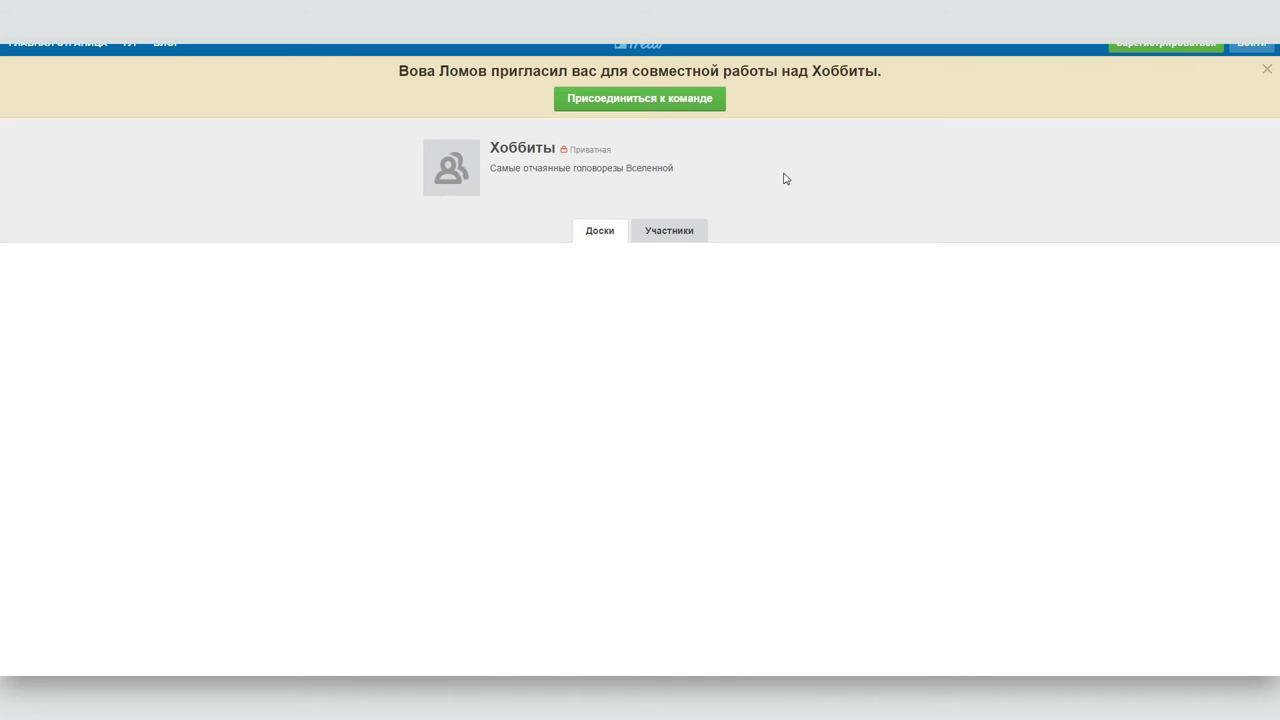
# - Accept the team invitation and register the new account with a password
pyautogui.click(609, 100)
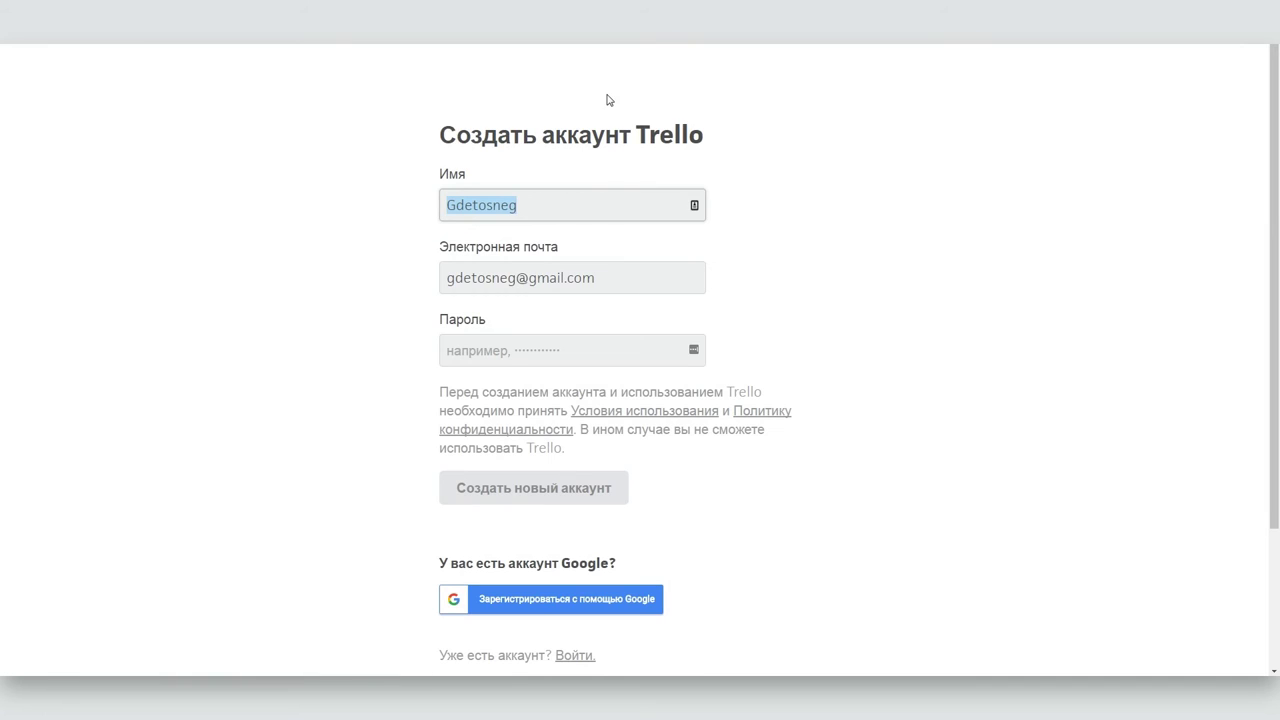
pyautogui.click(510, 352)
pyautogui.write('•••••••••')
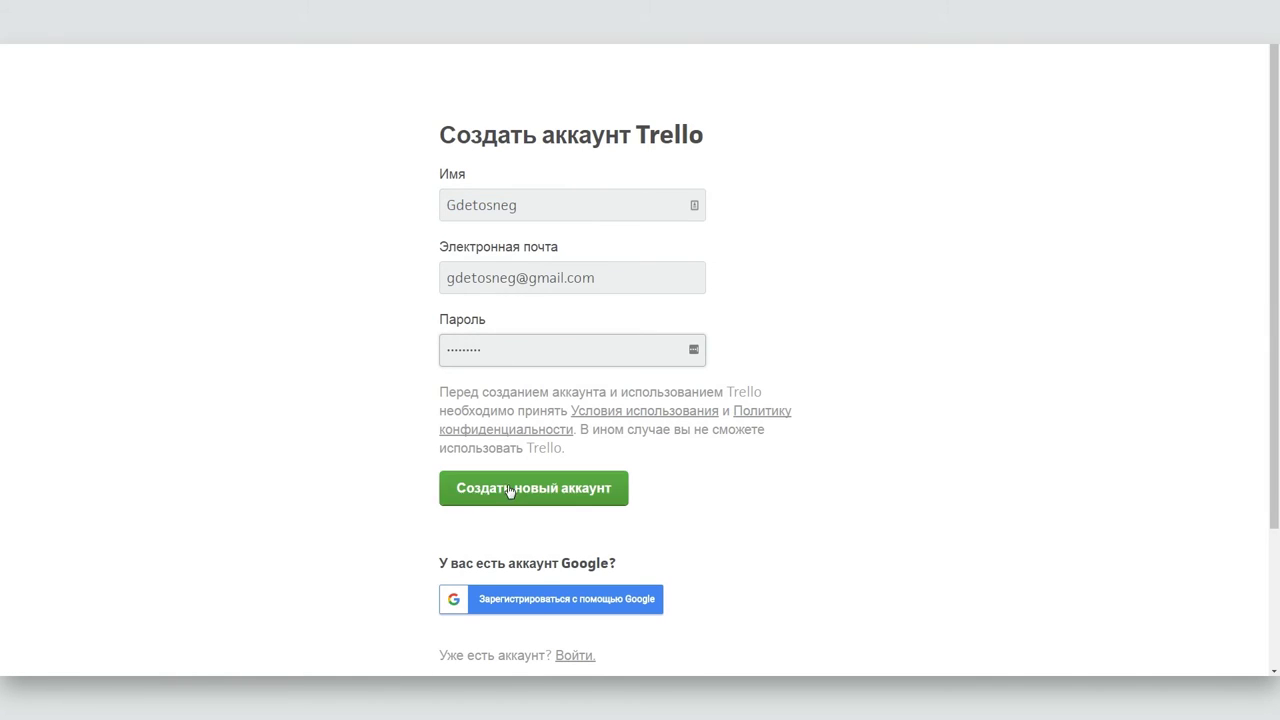
pyautogui.click(510, 490)
# - Create the team board Поход в Мордор with a list named Собрать вещи
pyautogui.click(416, 243)
pyautogui.write('Gоход в Мордор')
pyautogui.press('Return')
pyautogui.write('Собрать вещи')
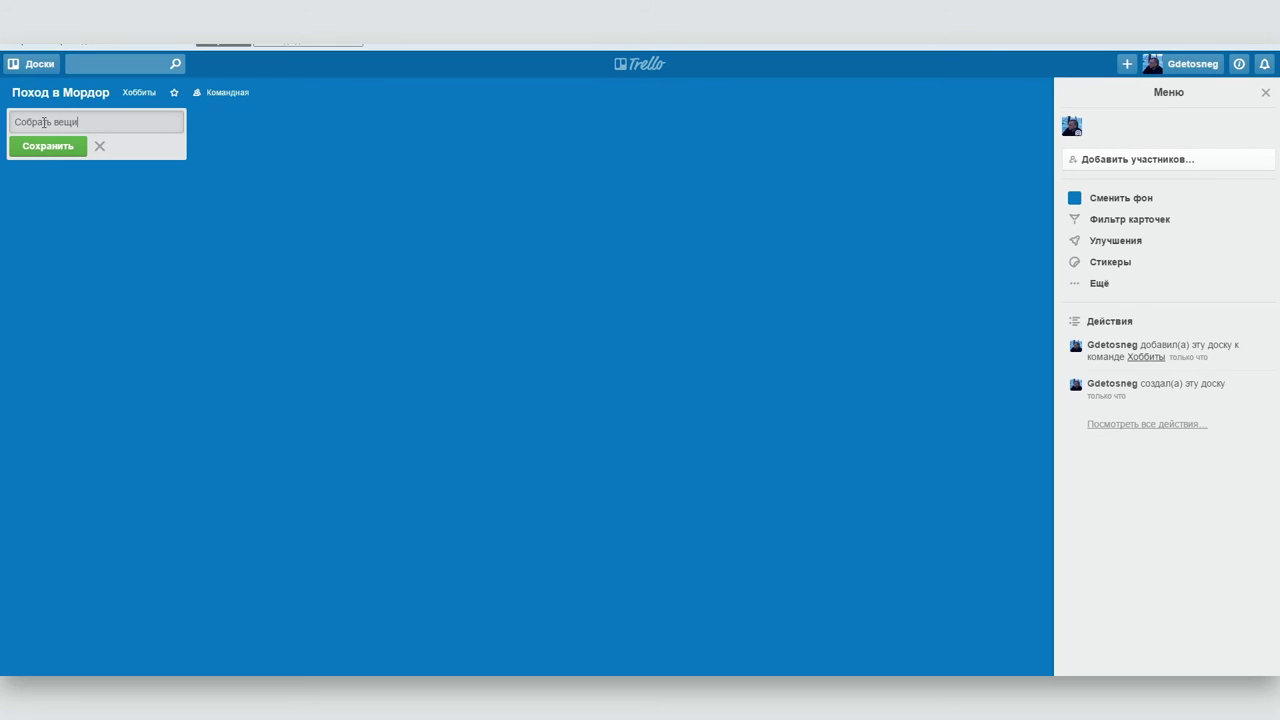
pyautogui.press('Return')
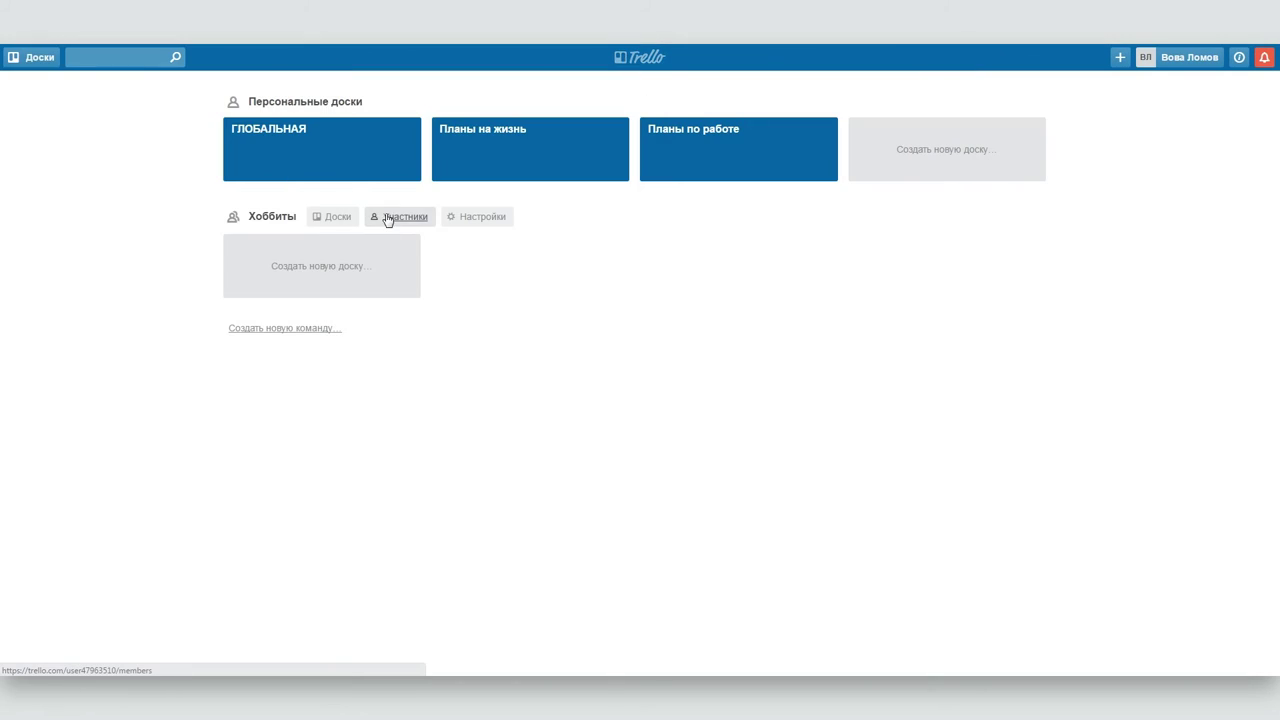
# - Make the new member a Хоббиты administrator, then go back to the Планы на жизнь board
pyautogui.click(388, 218)
pyautogui.click(938, 255)
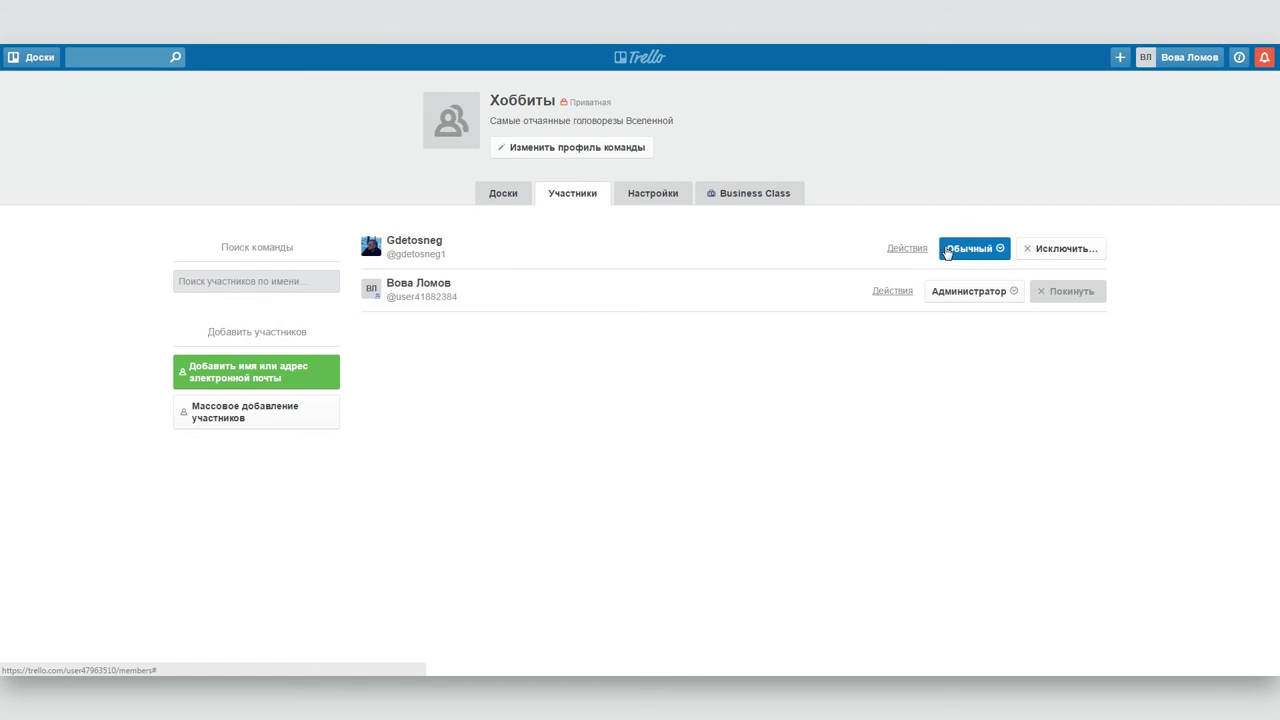
pyautogui.click(979, 313)
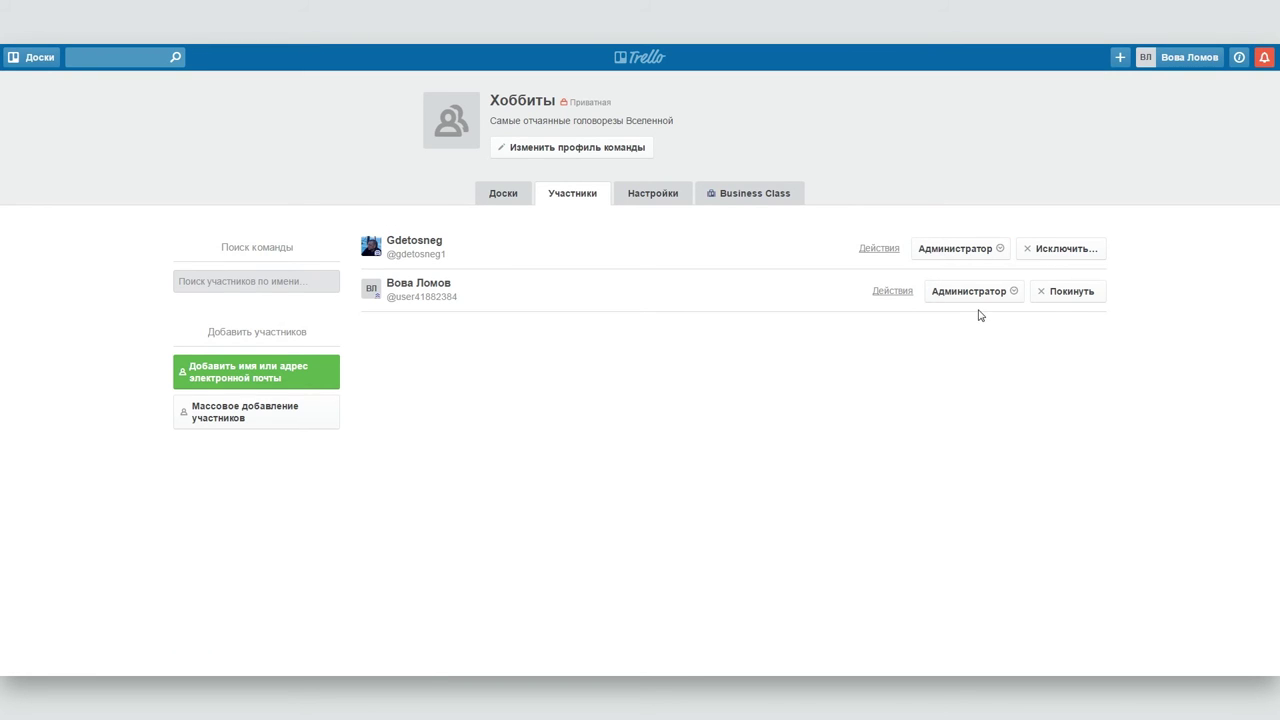
pyautogui.click(882, 249)
pyautogui.click(905, 302)
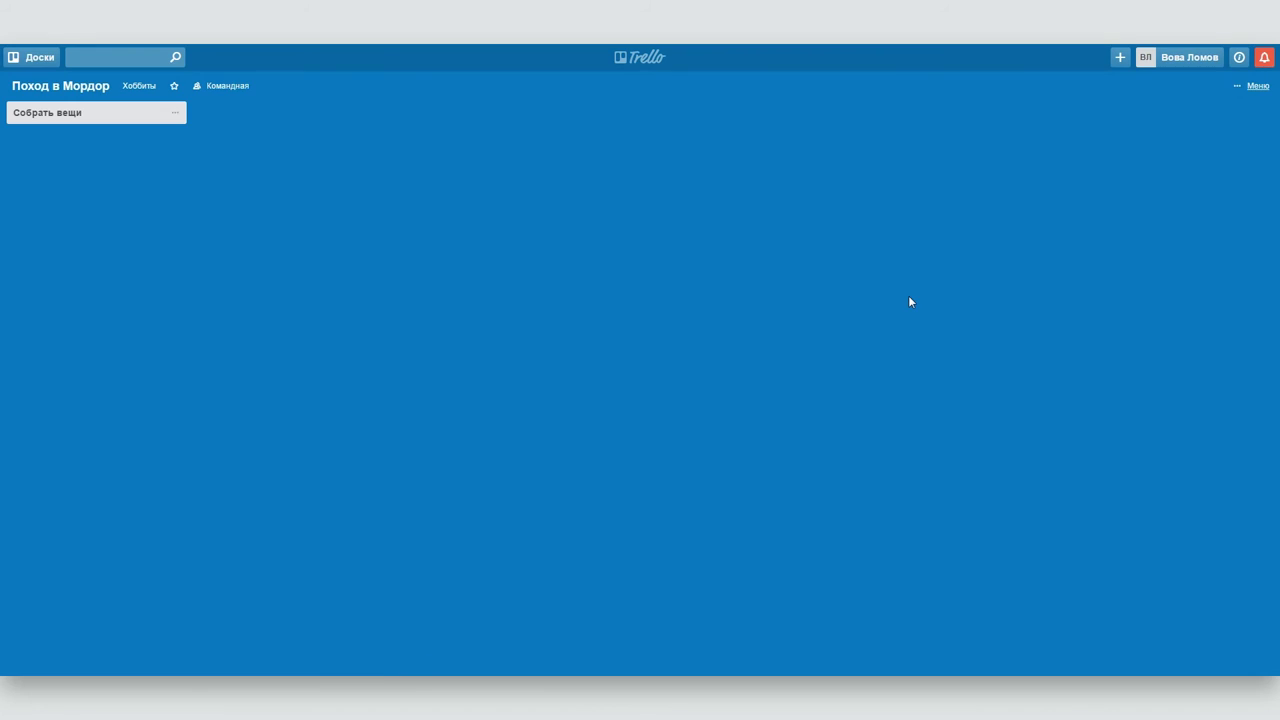
pyautogui.click(638, 60)
pyautogui.click(534, 149)
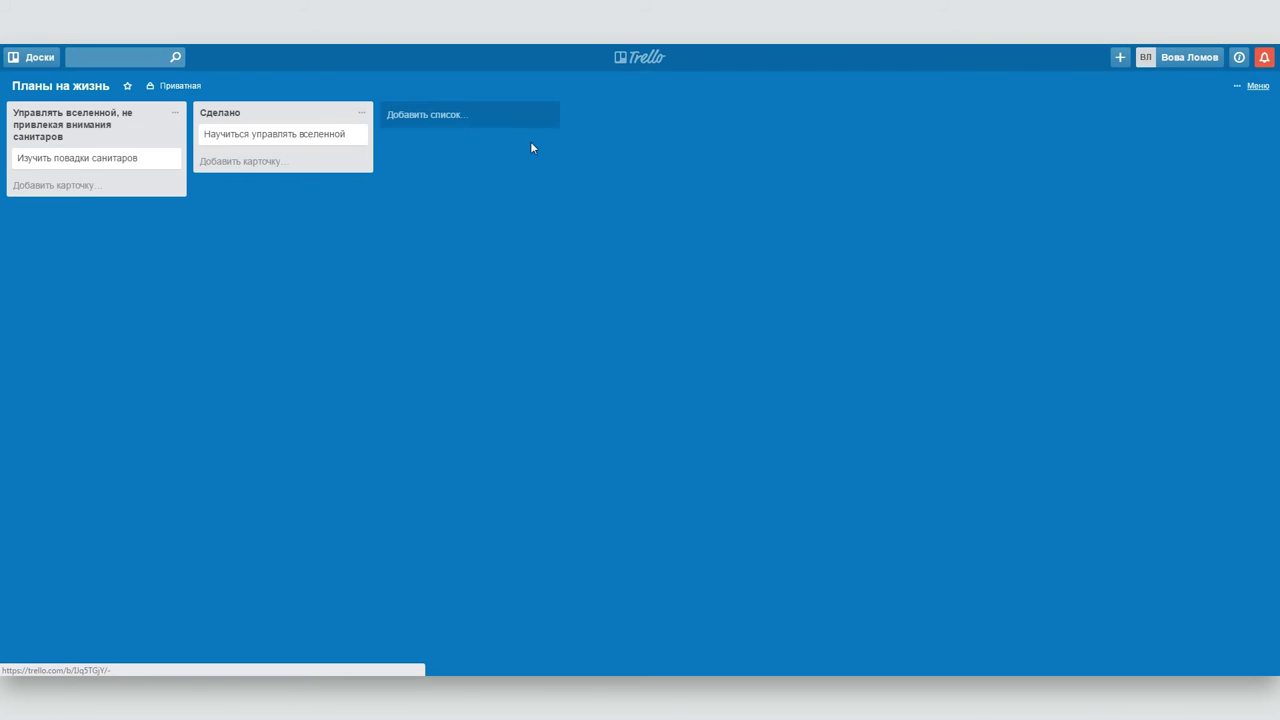
# - Enable the Календарь power-up from the board menu's power-ups list
pyautogui.click(1255, 86)
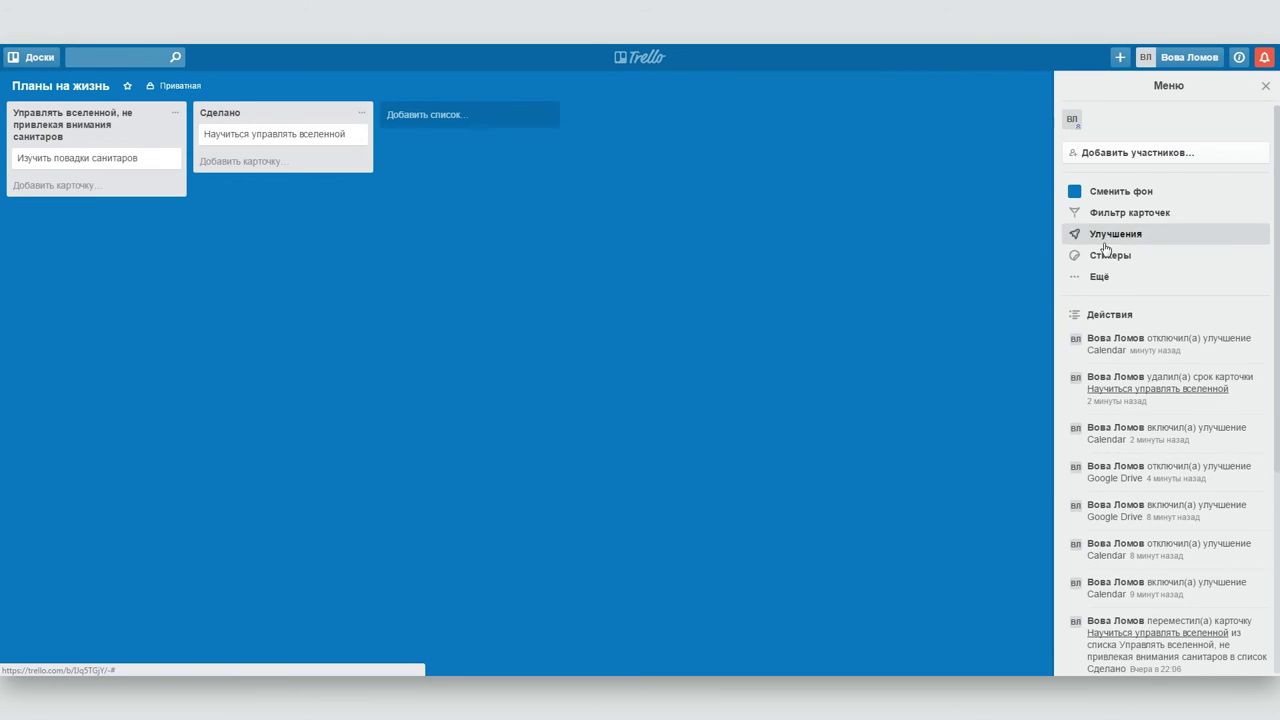
pyautogui.click(1108, 236)
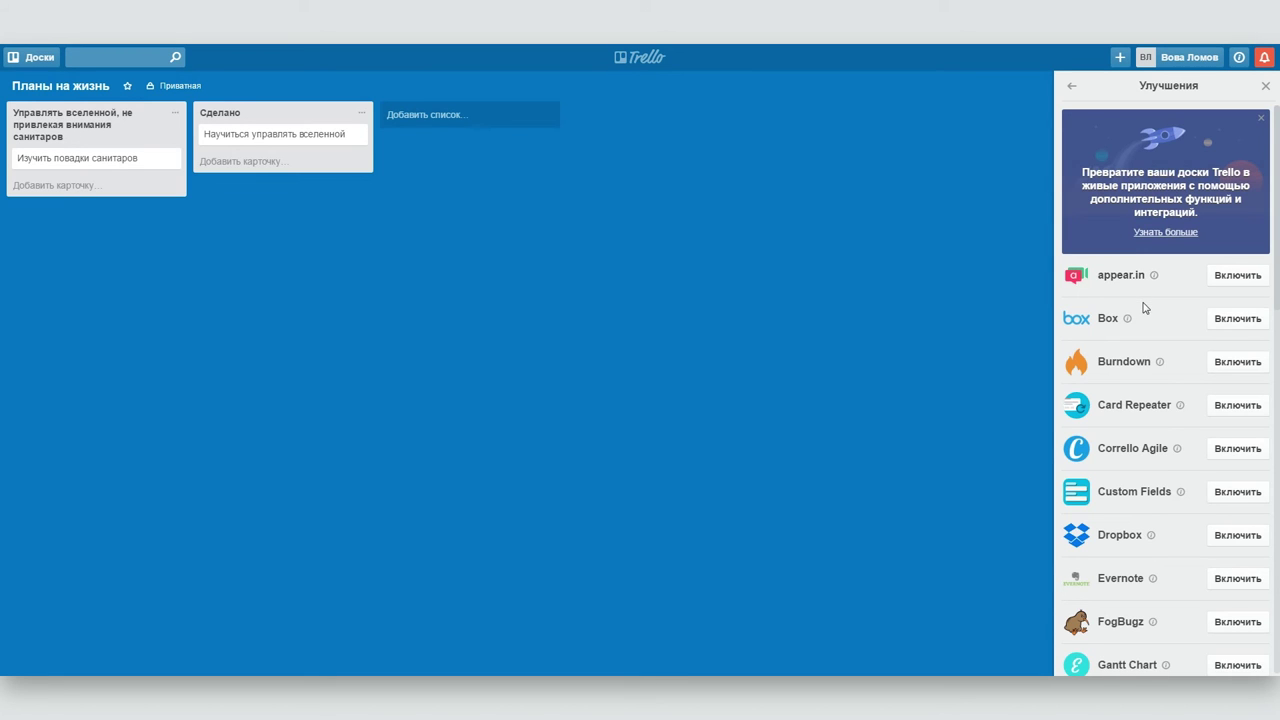
pyautogui.scroll(-5, 1145, 308)
pyautogui.scroll(-5, 1140, 309)
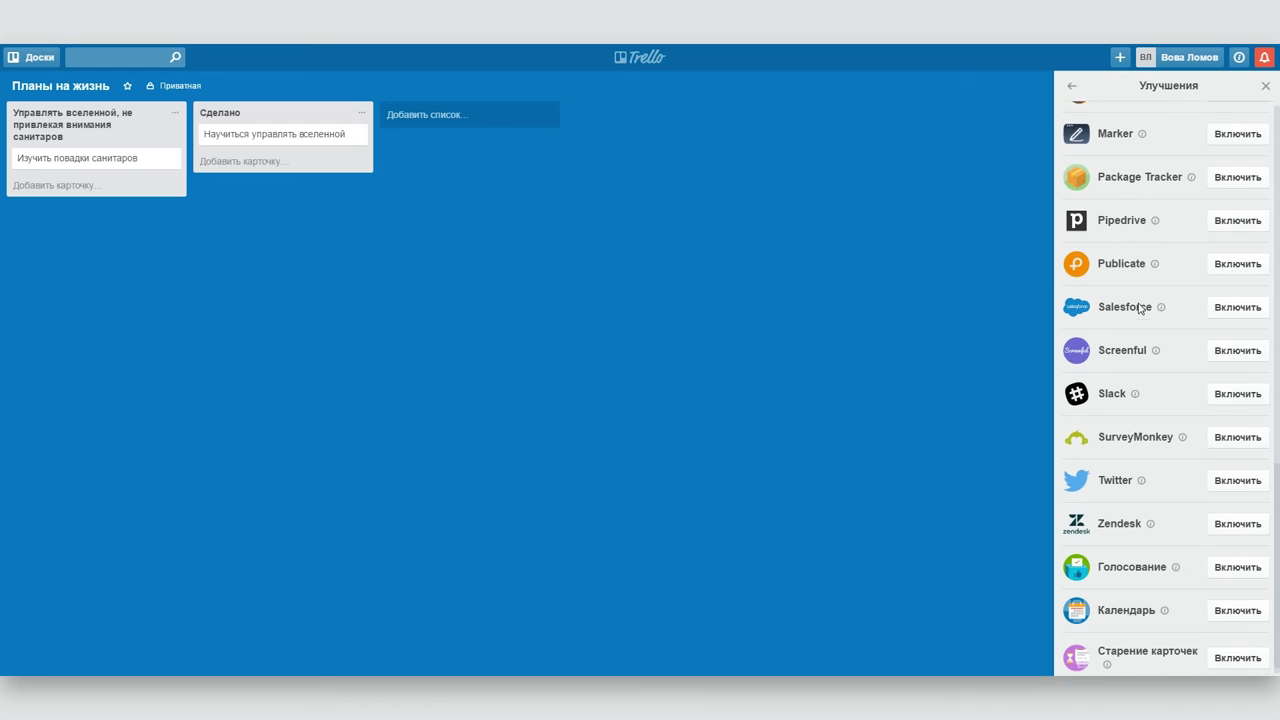
pyautogui.scroll(-1, 1140, 308)
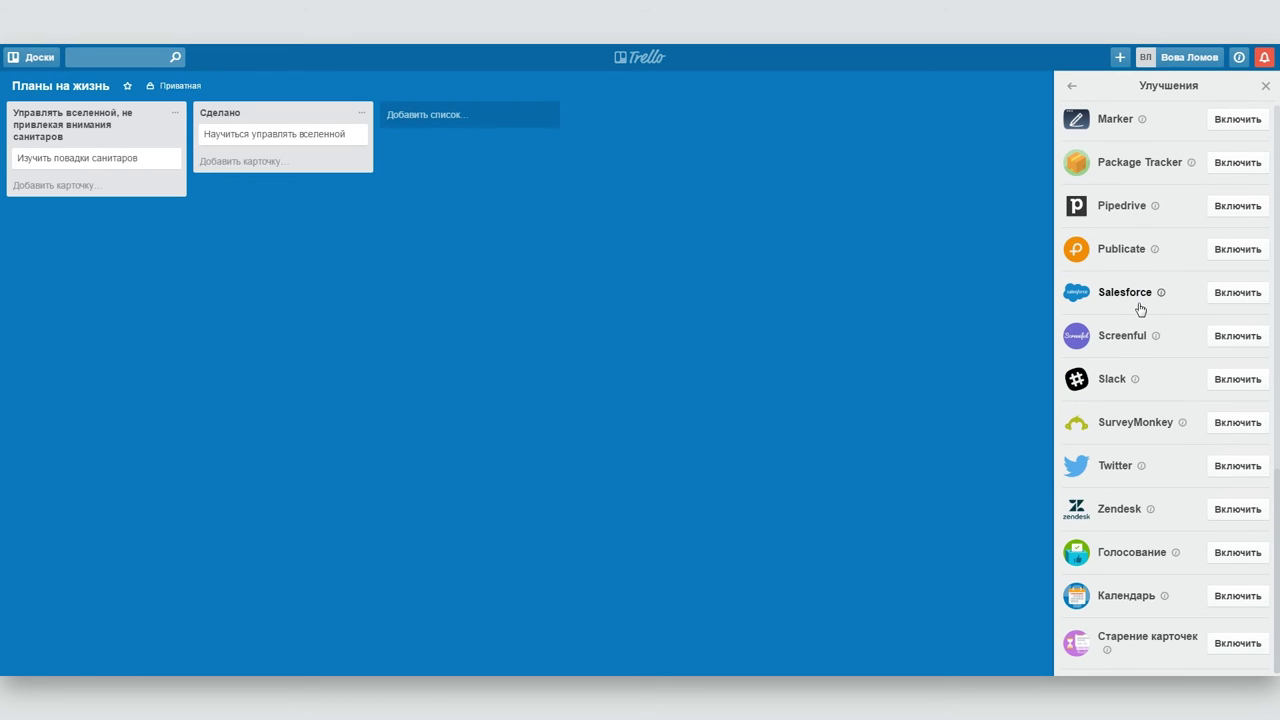
pyautogui.click(1117, 597)
pyautogui.click(1268, 559)
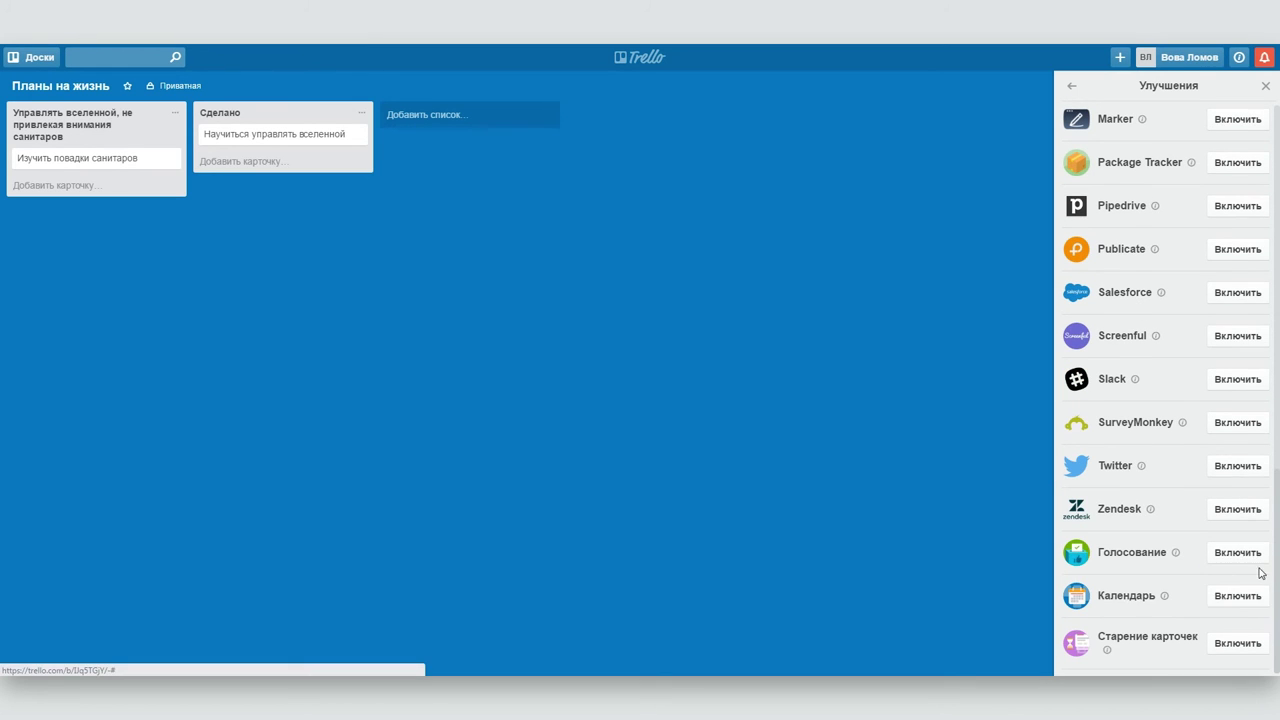
pyautogui.click(1237, 595)
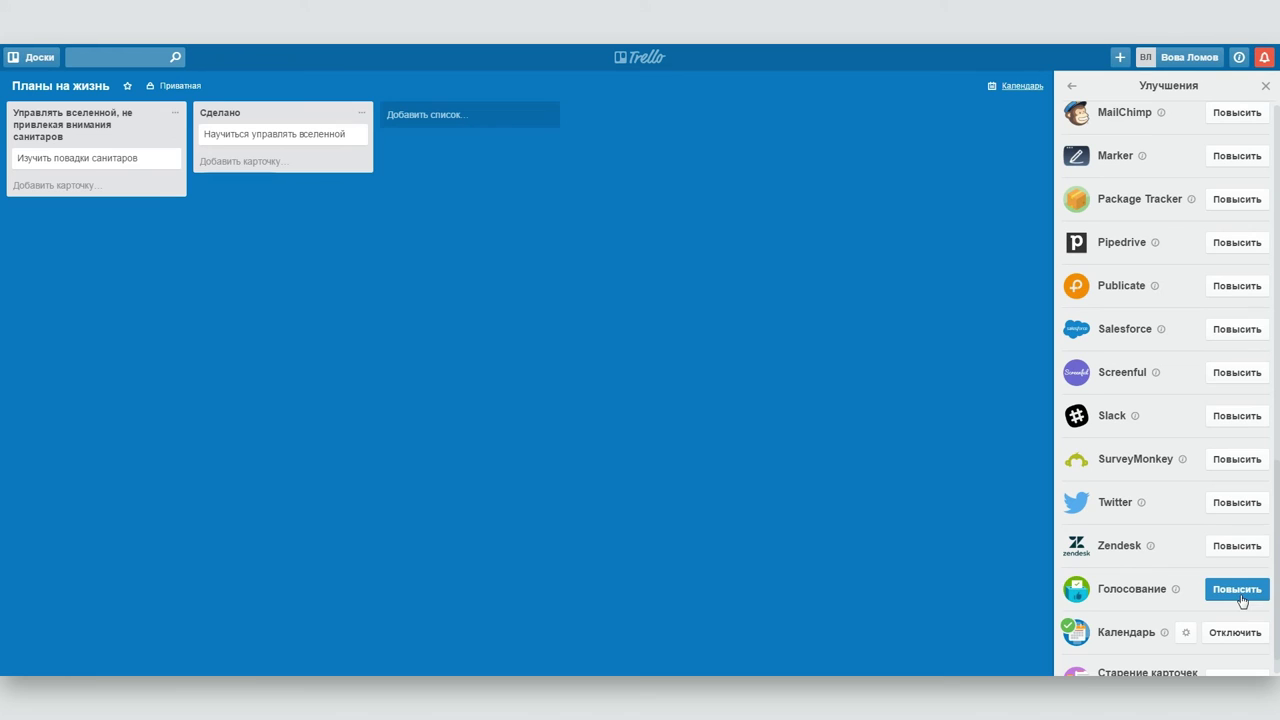
# - Glance at the board's calendar view, then open the Научиться управлять вселенной card
pyautogui.click(1012, 88)
pyautogui.click(1012, 88)
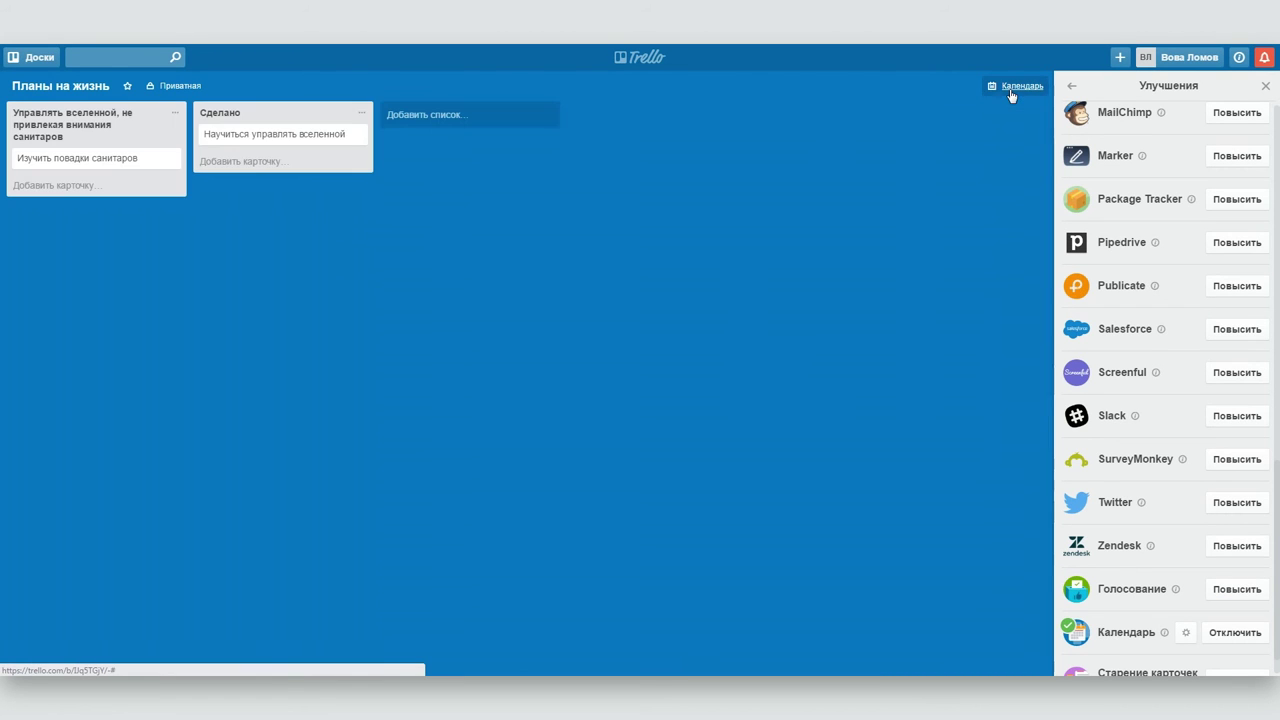
pyautogui.click(280, 135)
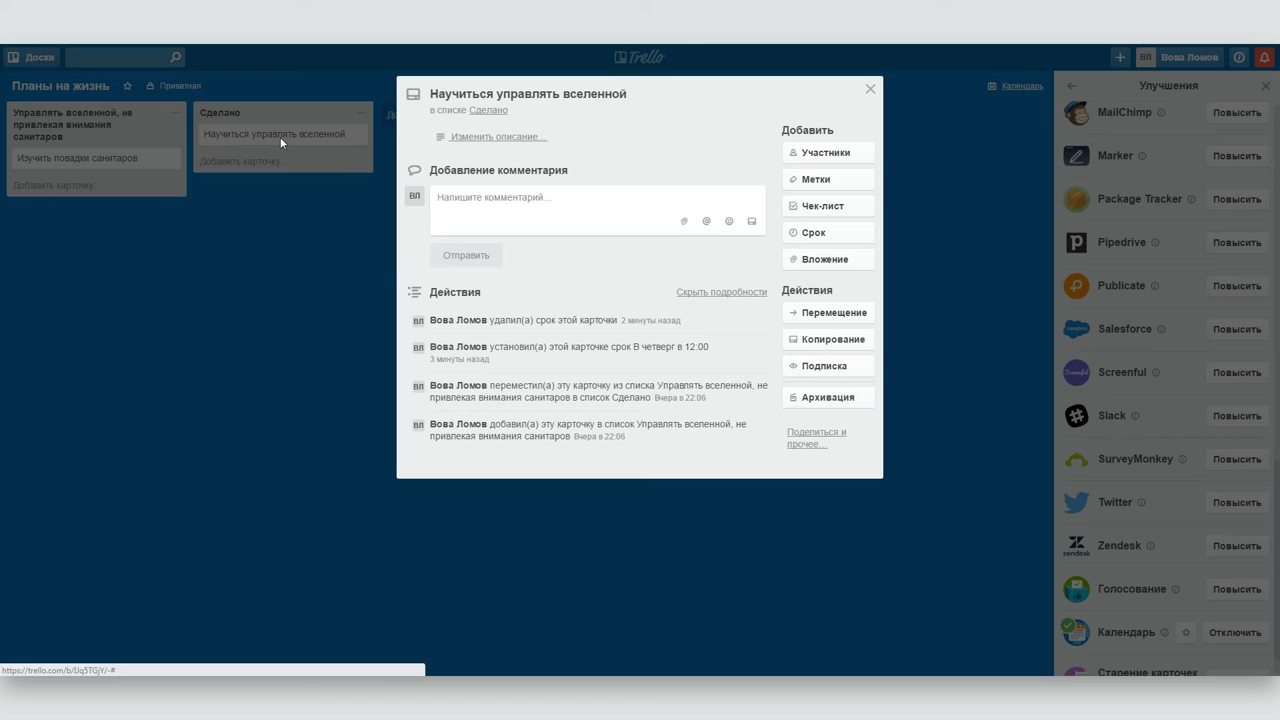
# - Give the card a due date of 11.2.2017 and confirm it in the calendar view
pyautogui.click(810, 232)
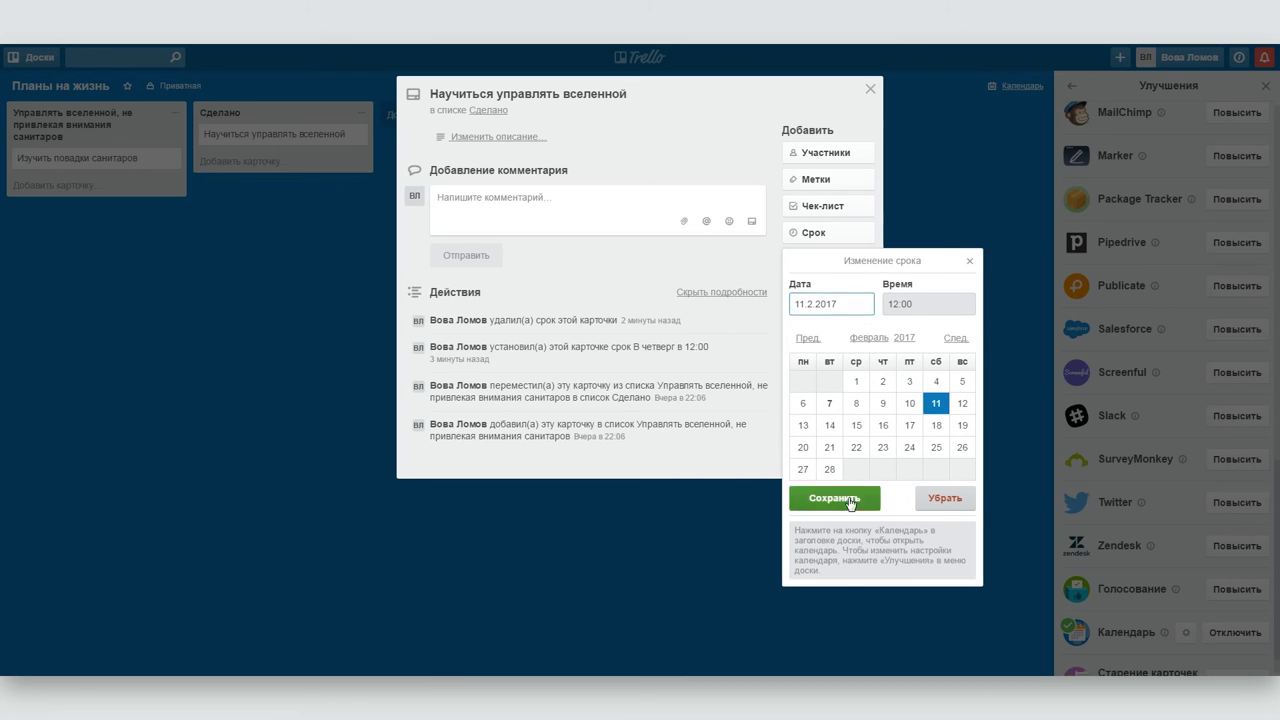
pyautogui.click(846, 499)
pyautogui.click(870, 89)
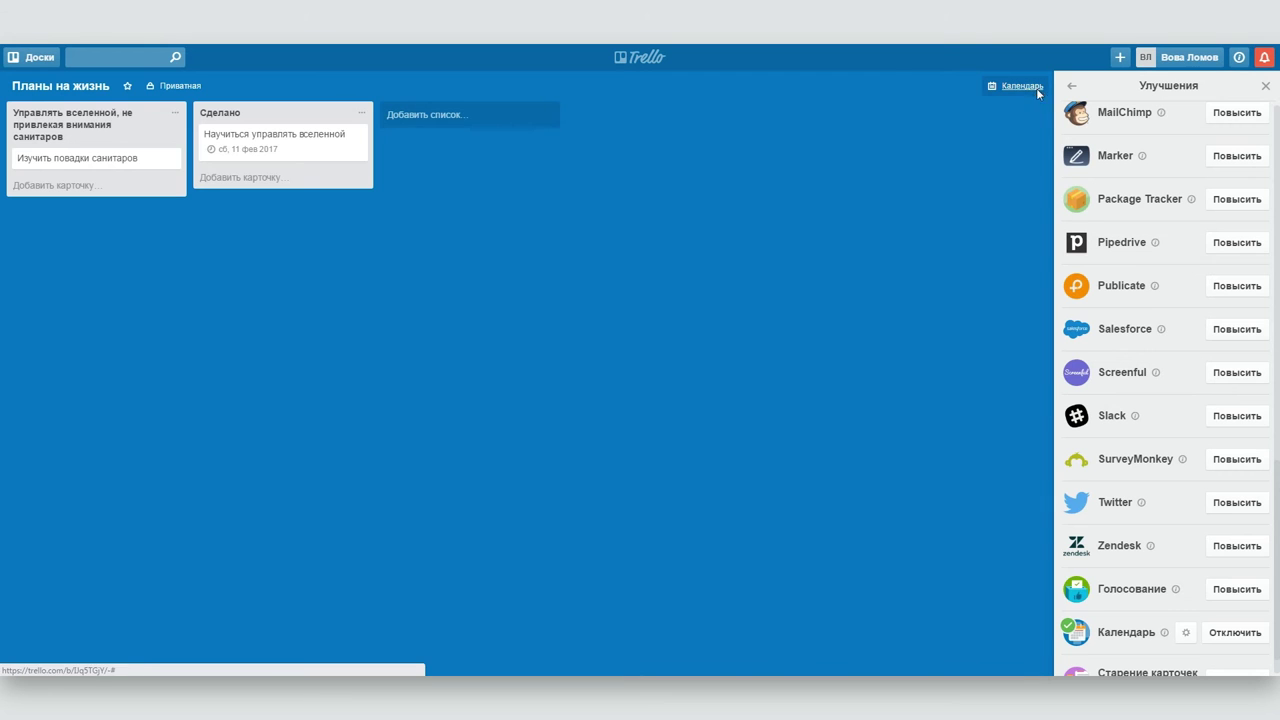
pyautogui.click(1036, 88)
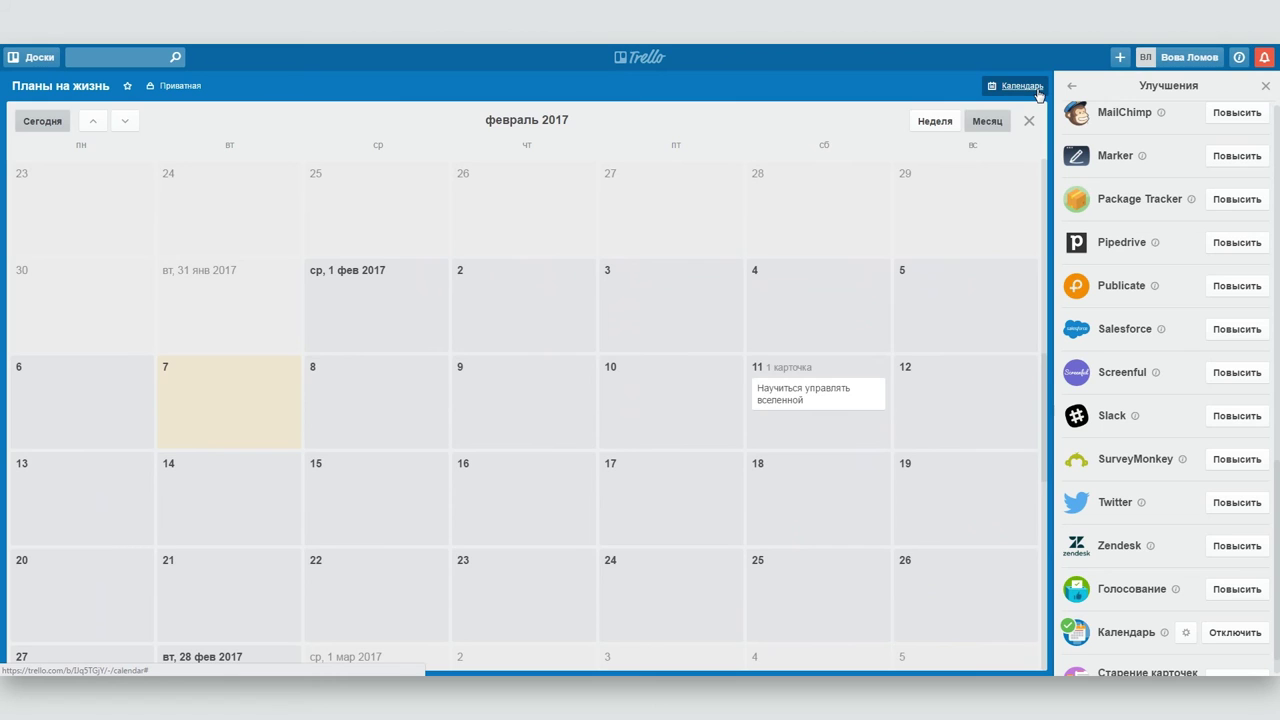
pyautogui.click(1038, 90)
# - Return to the boards home page, browse the header menus, and show the notifications
pyautogui.click(634, 56)
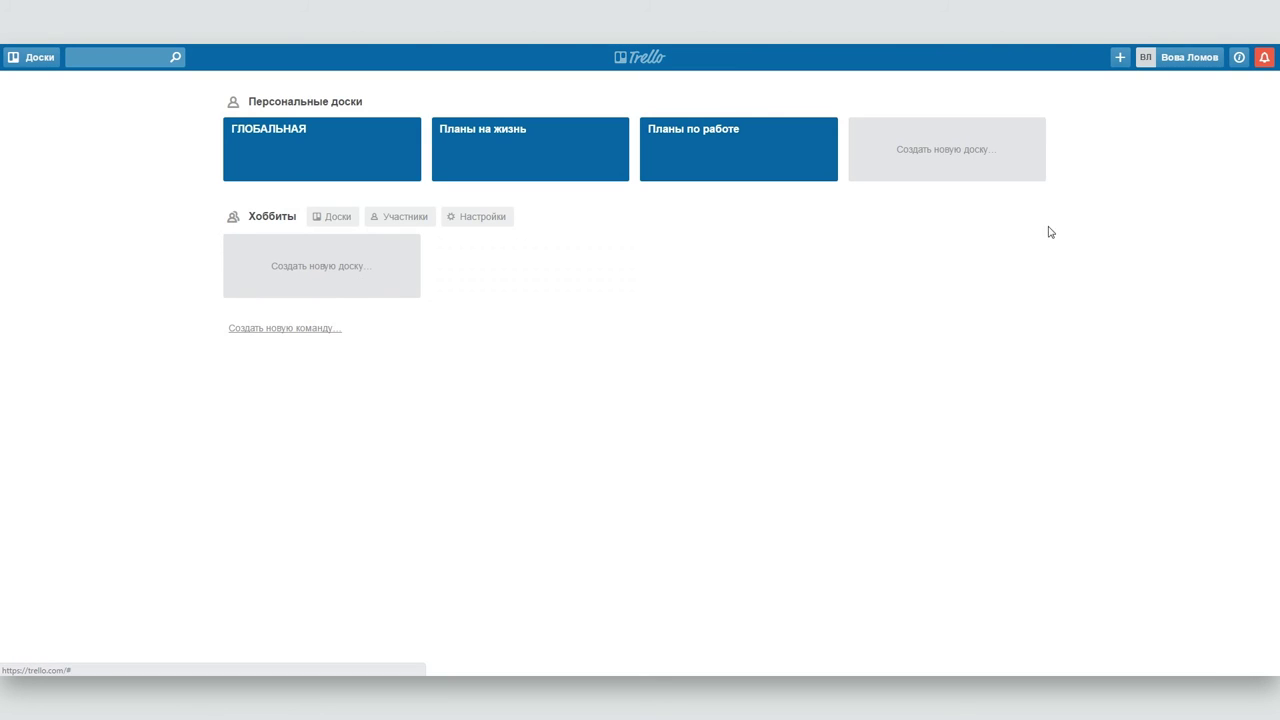
pyautogui.click(1192, 57)
pyautogui.click(1192, 57)
pyautogui.click(1121, 58)
pyautogui.click(1121, 58)
pyautogui.click(1264, 58)
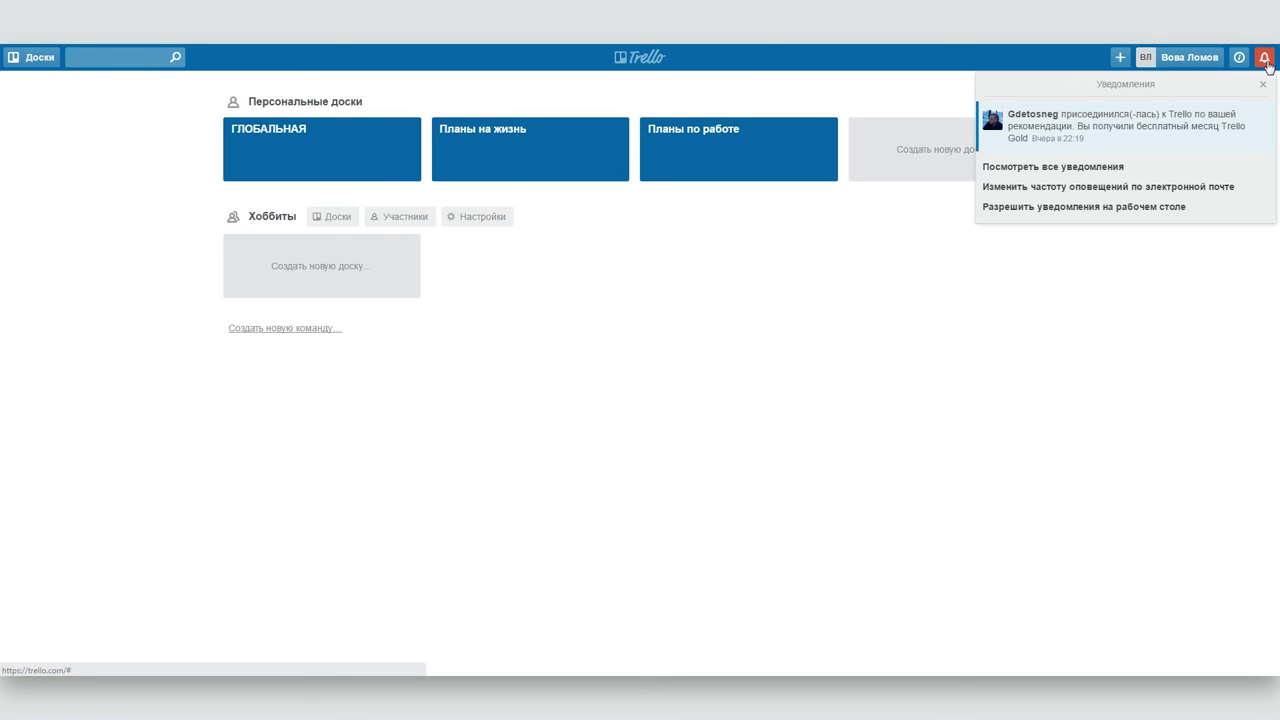